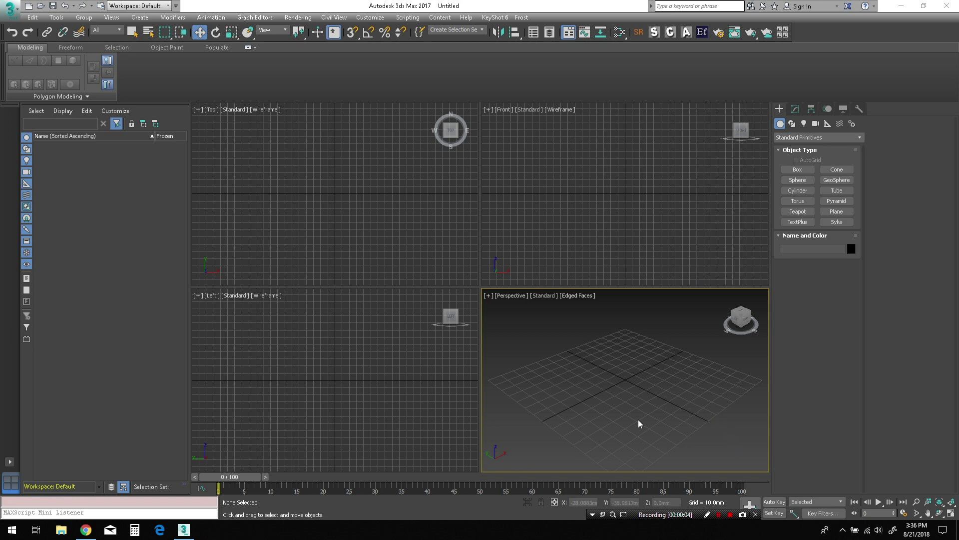
- Set the display unit and the system unit (1 unit = 1.0 mm) to millimetres
click(371, 17)
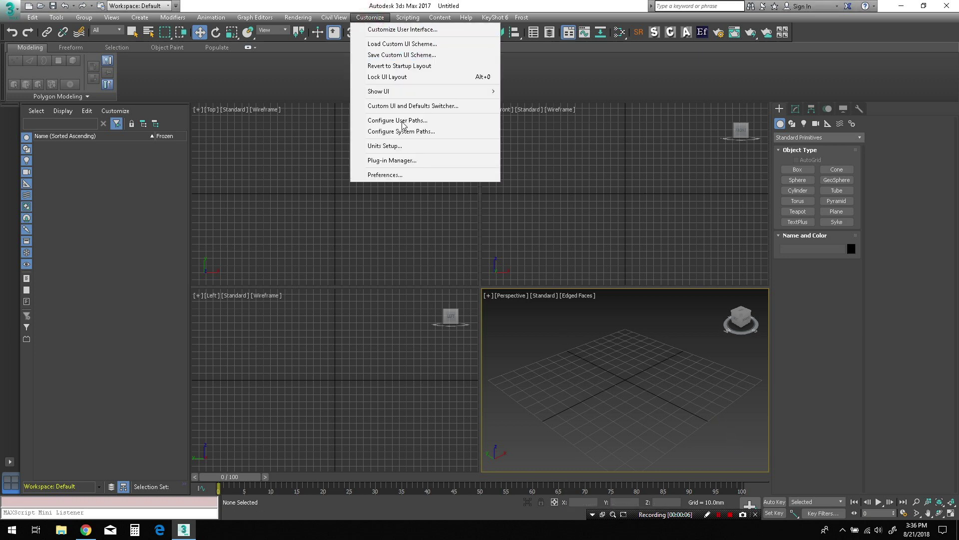
click(385, 146)
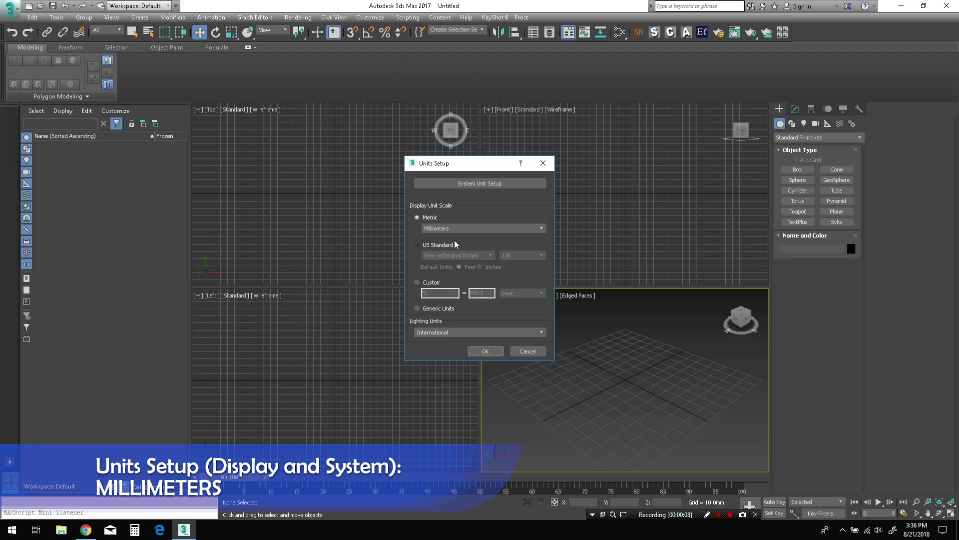
click(523, 228)
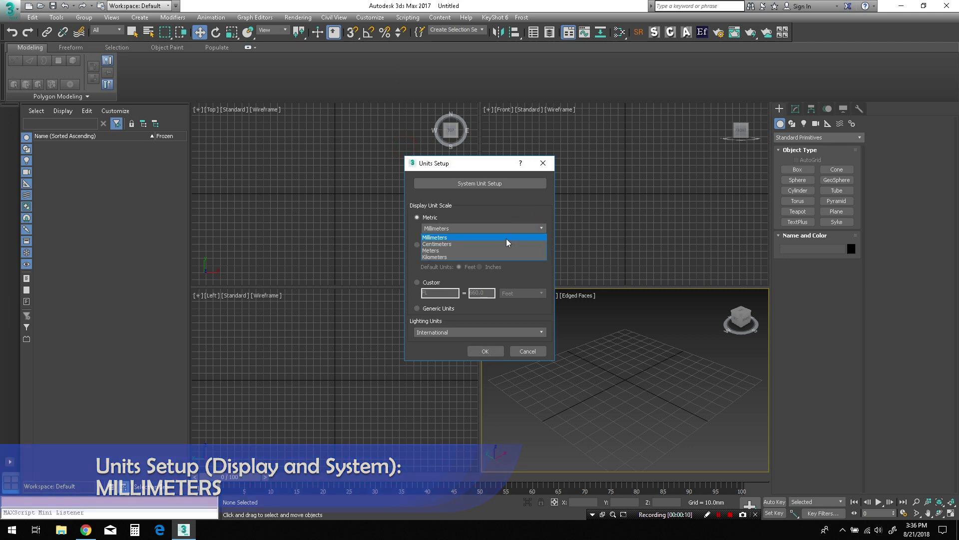
click(506, 237)
click(494, 185)
click(531, 231)
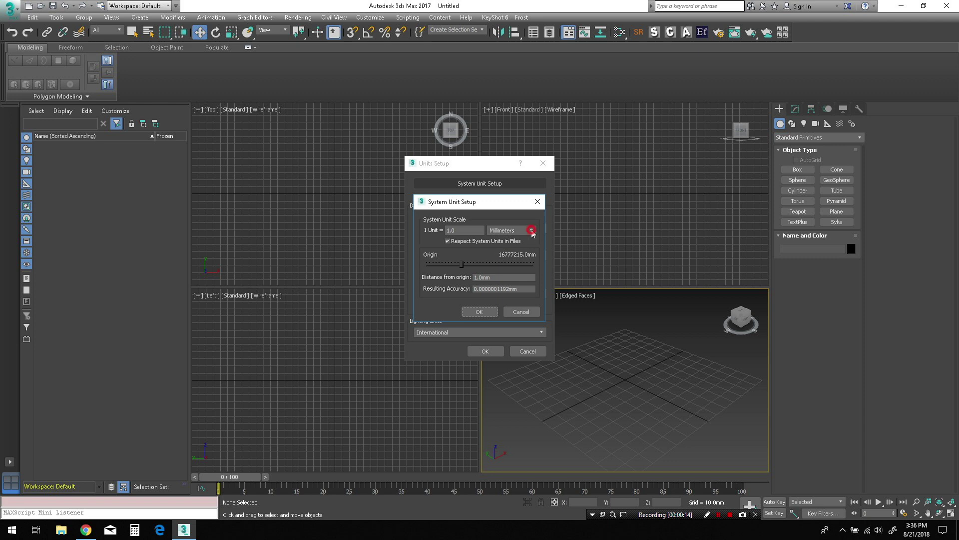
click(519, 259)
click(484, 313)
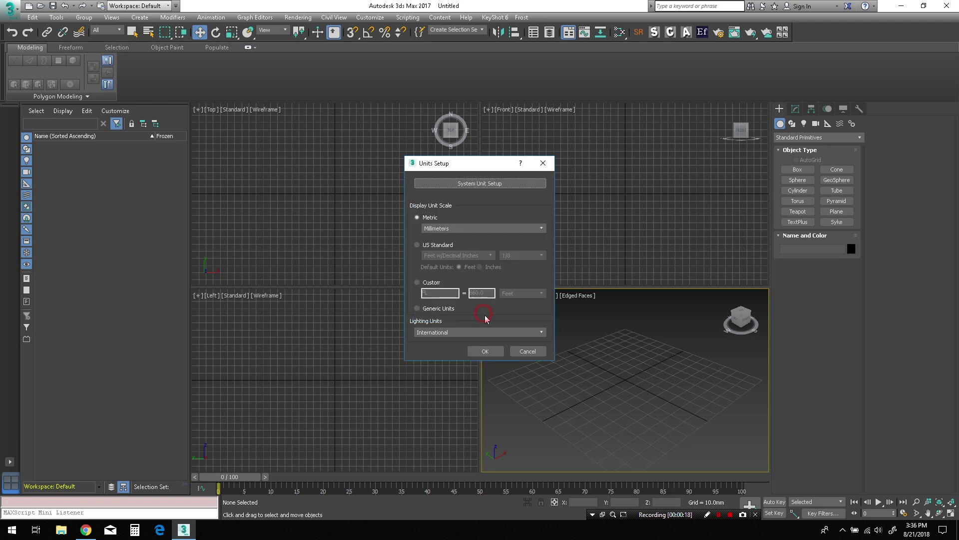
click(494, 356)
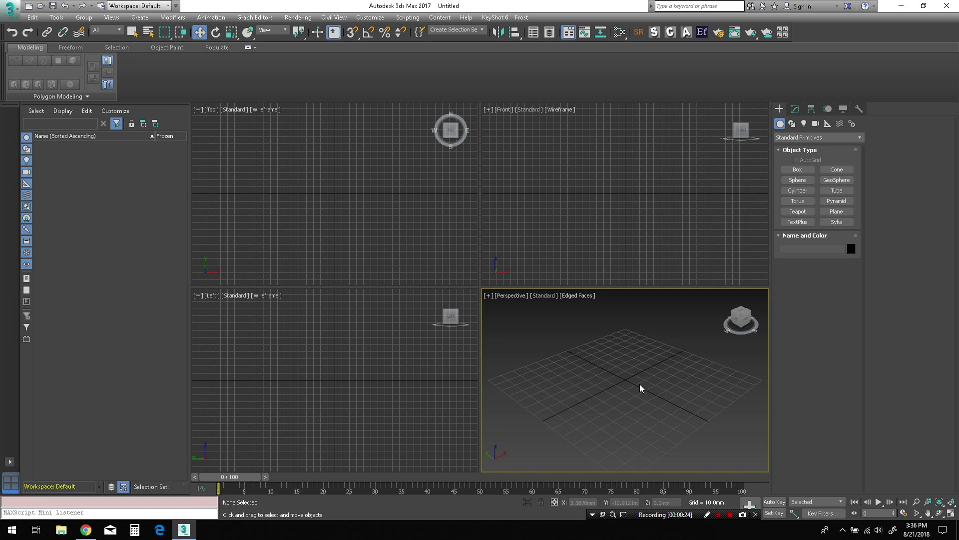
key(alt+w)
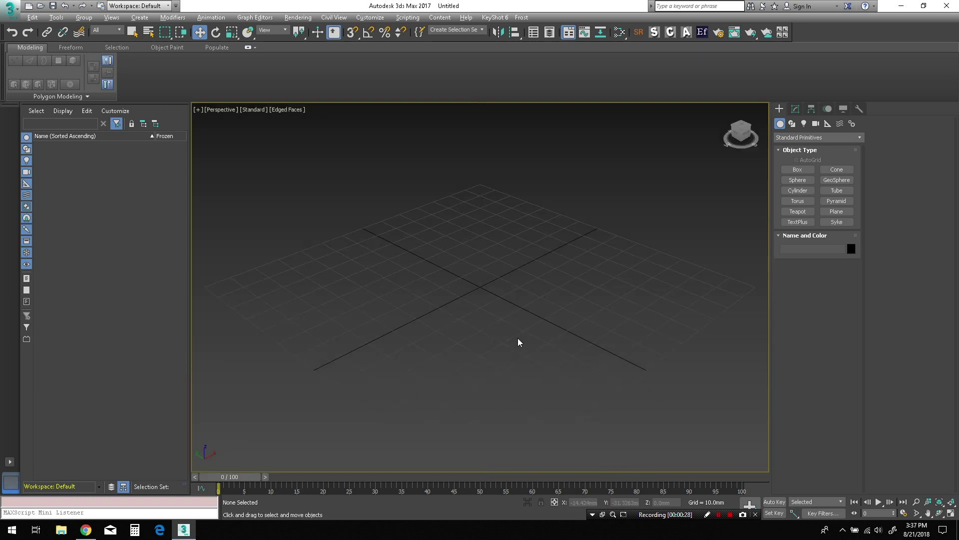
- Create a Torus Knot with a Circle base curve at the grid centre
click(862, 138)
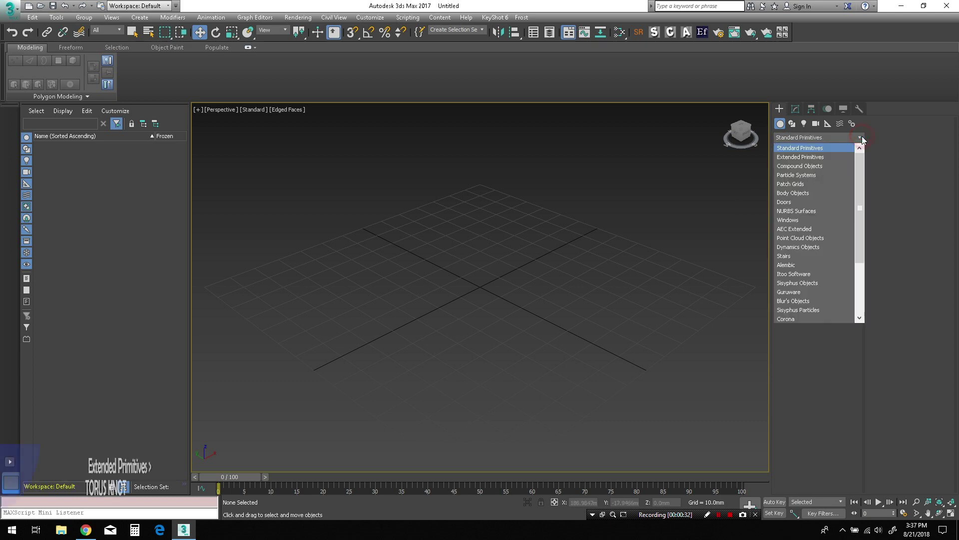
click(848, 157)
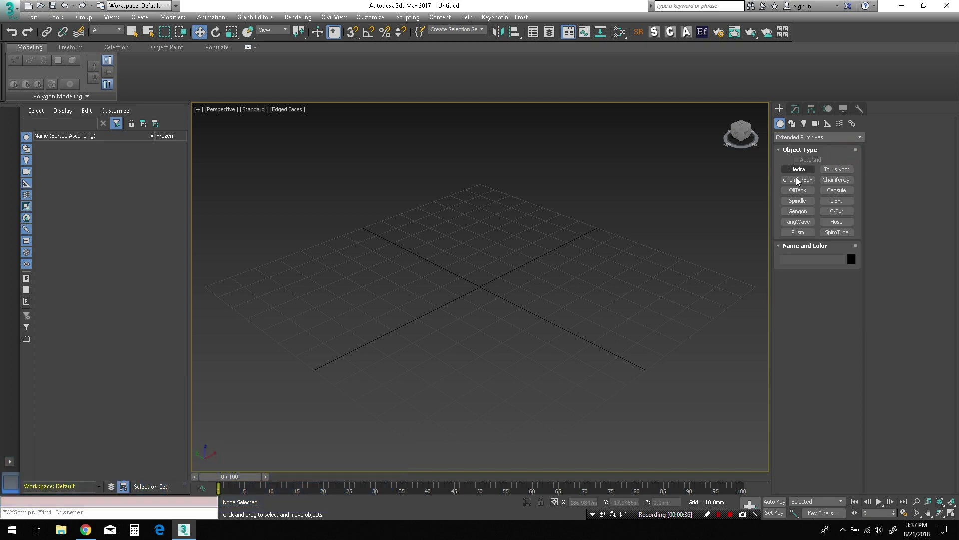
click(840, 171)
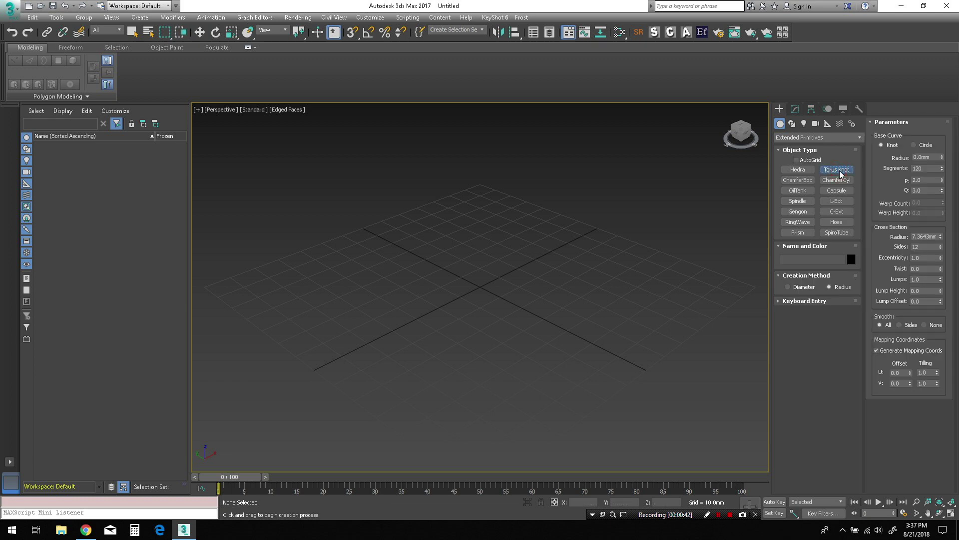
click(915, 145)
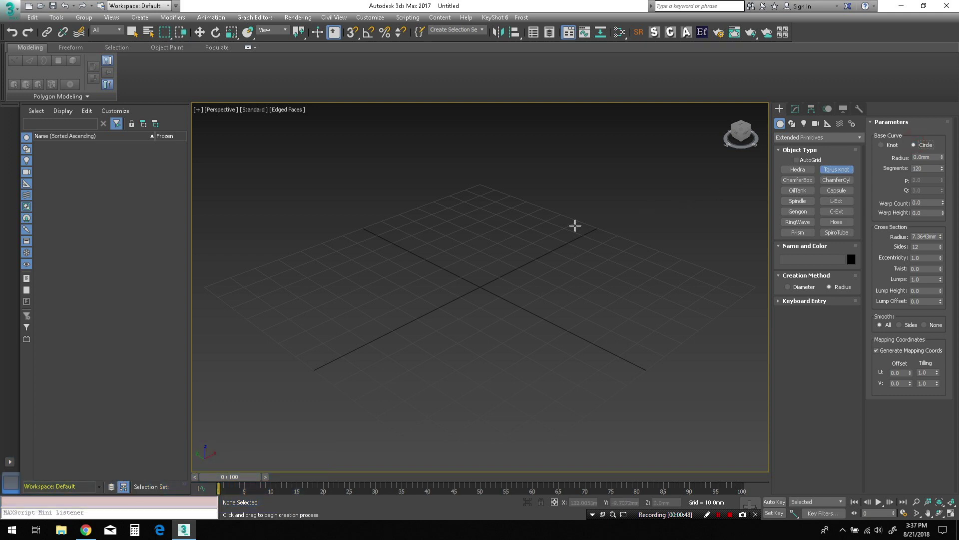
drag(481, 284, 520, 328)
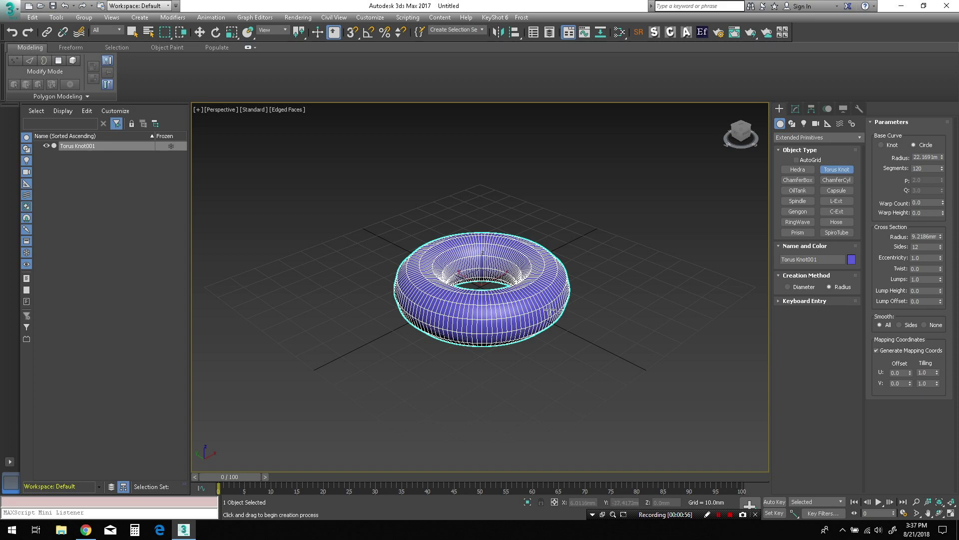
alt+middle_drag(554, 303, 560, 321)
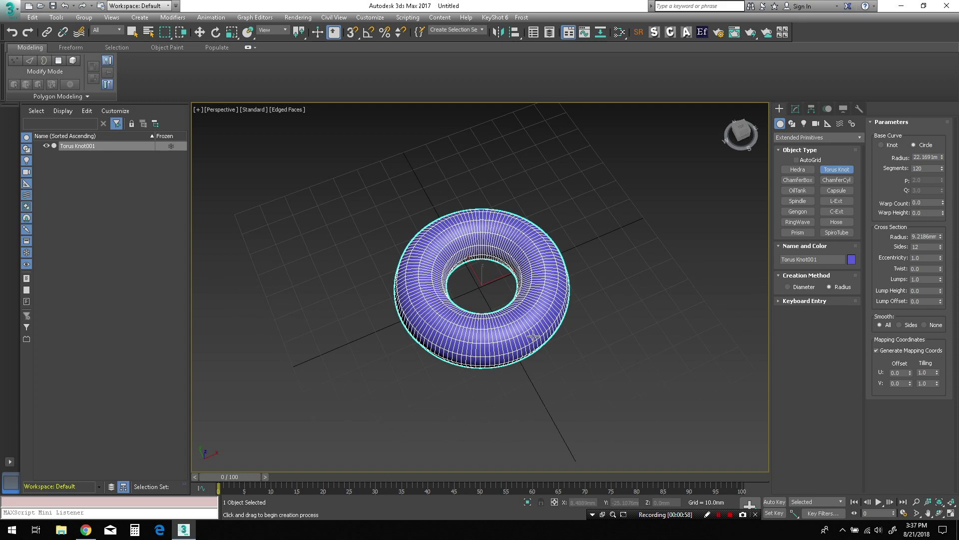
click(795, 109)
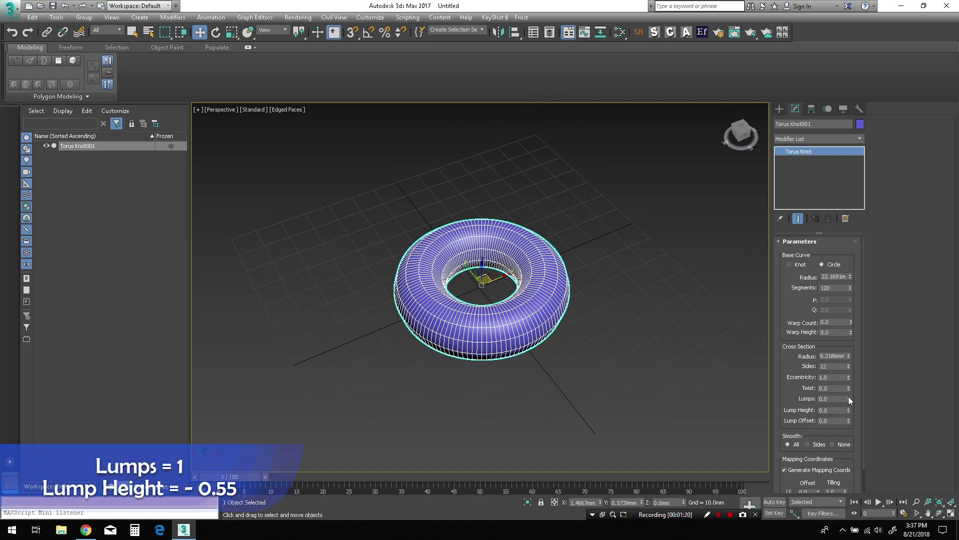
- Give the ring 1 lump with a Lump Height of about -0.7
click(848, 396)
drag(849, 412, 852, 438)
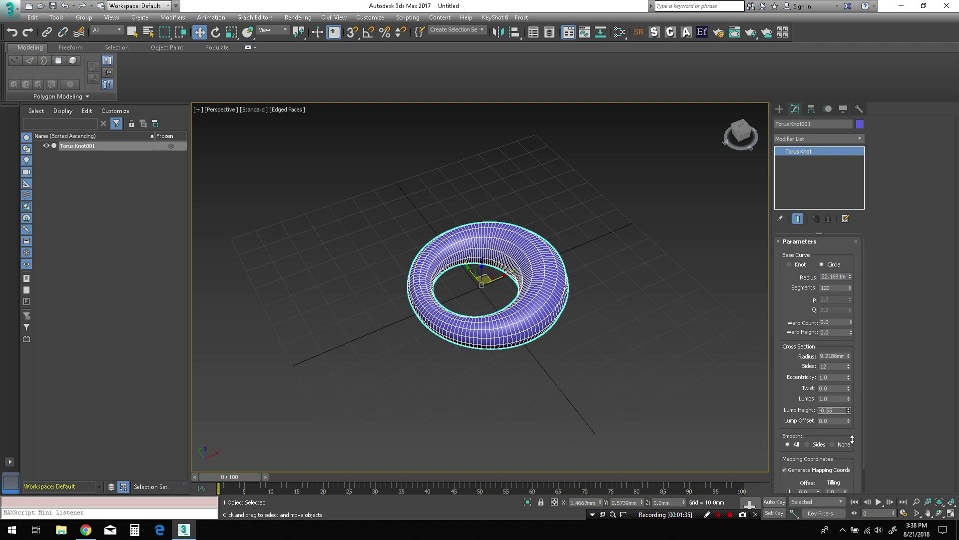
mouse_move(617, 359)
alt+middle_down()
mouse_move(595, 394)
mouse_move(512, 391)
alt+middle_up()
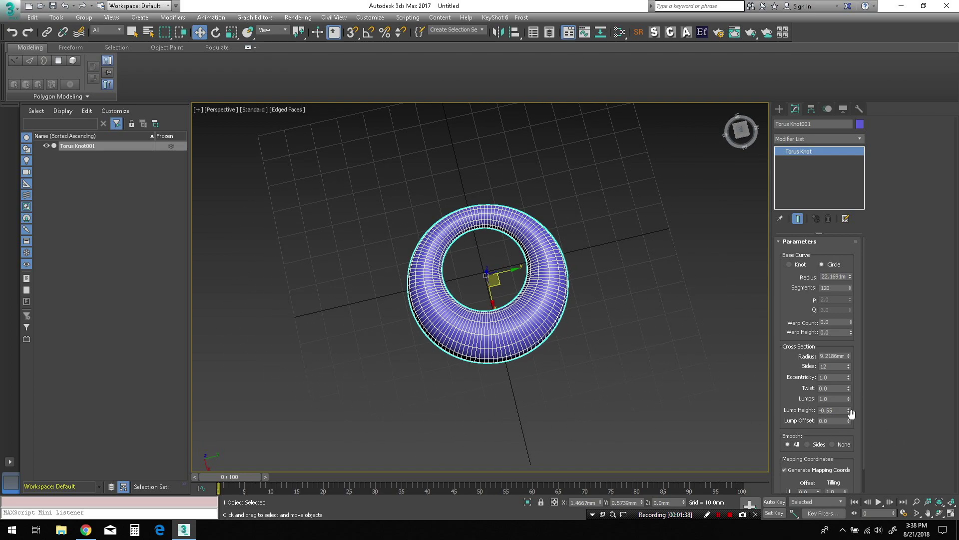
drag(849, 411, 853, 420)
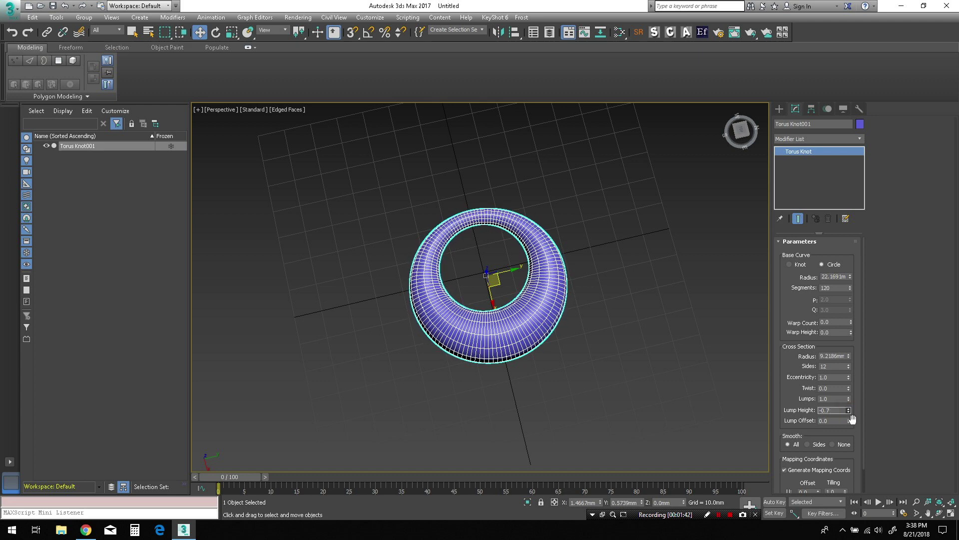
mouse_move(536, 376)
alt+middle_down()
mouse_move(557, 376)
mouse_move(547, 337)
mouse_move(541, 368)
mouse_move(501, 310)
mouse_move(548, 240)
mouse_move(570, 248)
alt+middle_up()
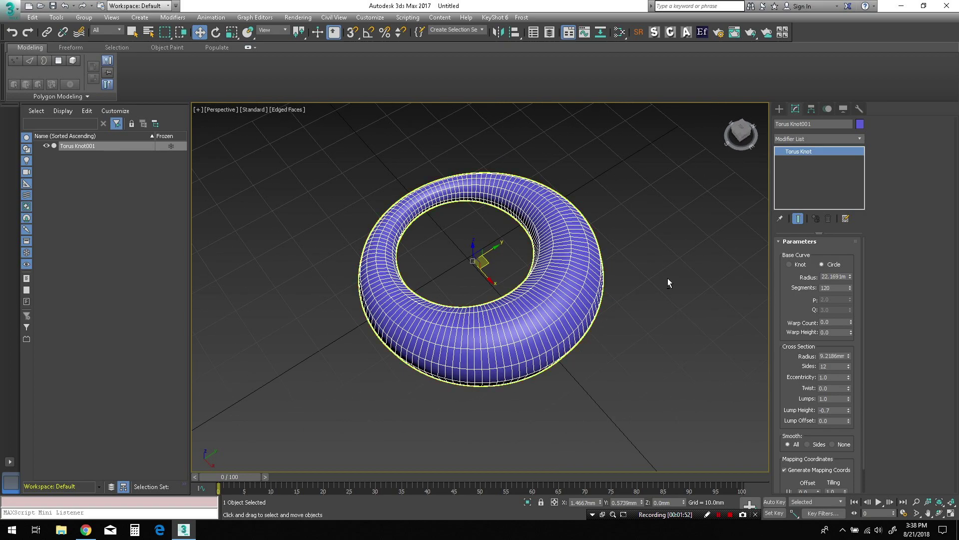
- Set the cross-section radius to 10mm and the base curve radius to 15mm
drag(849, 276, 851, 293)
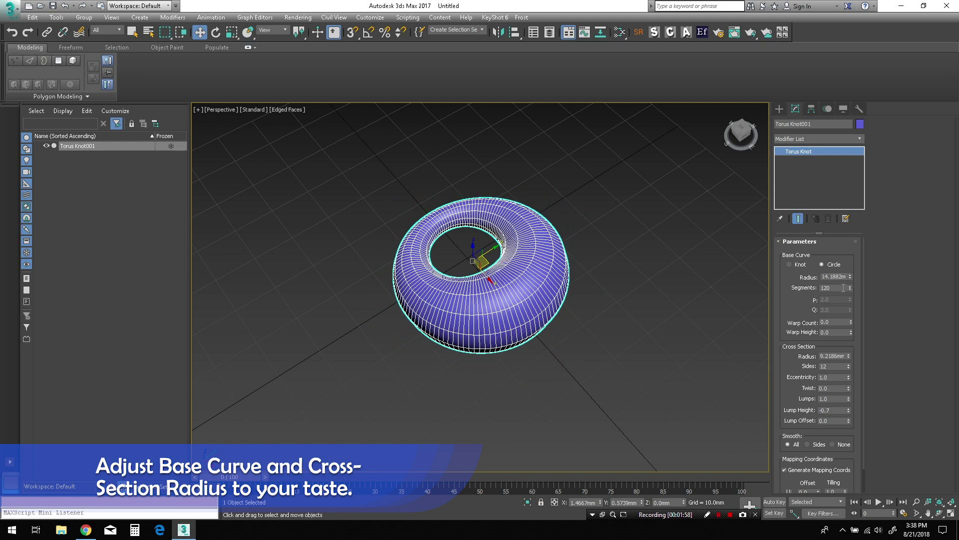
mouse_move(642, 299)
alt+middle_down()
mouse_move(614, 327)
mouse_move(640, 327)
alt+middle_up()
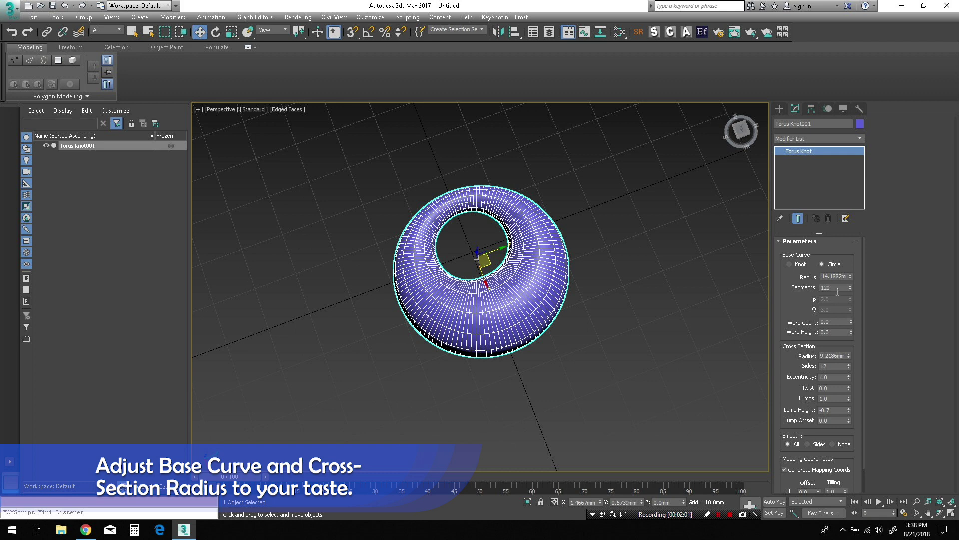
drag(849, 359, 847, 350)
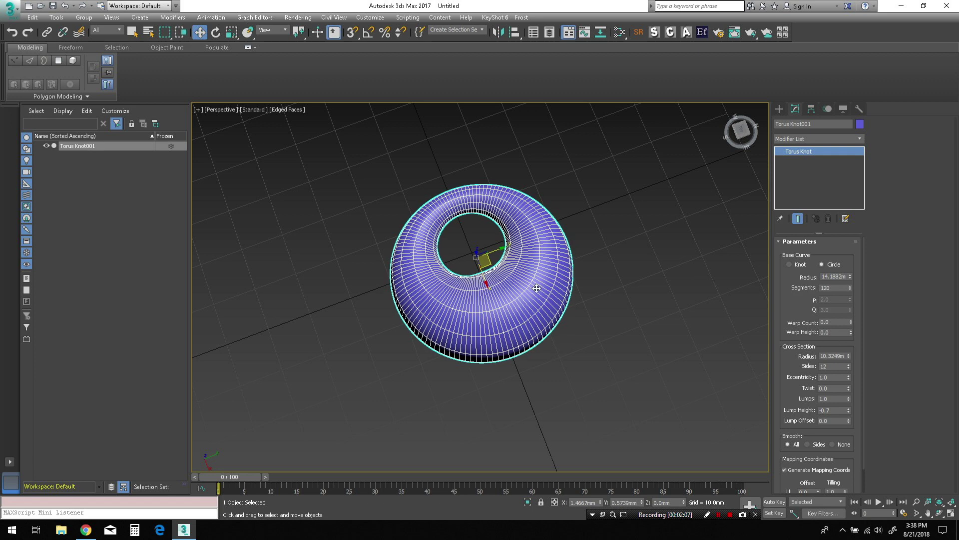
double_click(833, 356)
text(10)
key(Return)
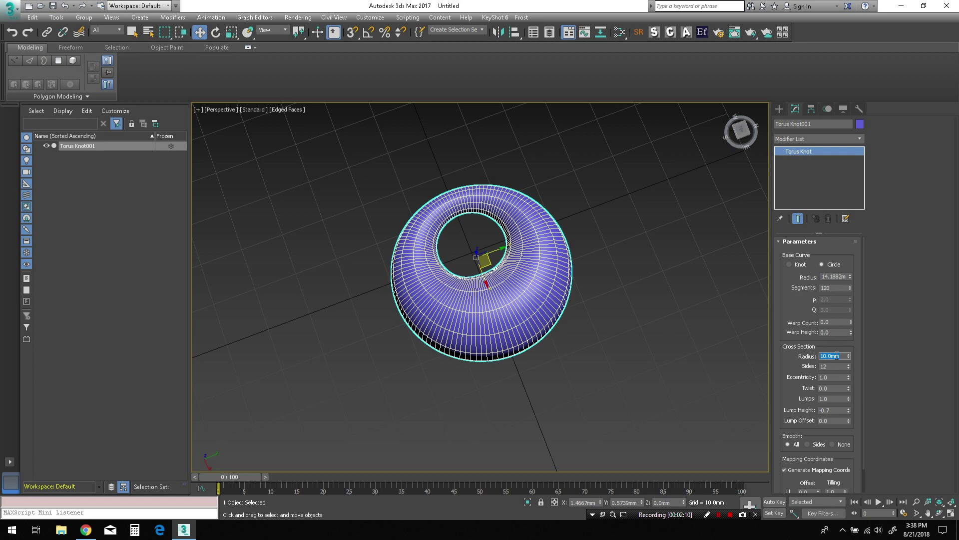
double_click(837, 276)
text(15)
key(Return)
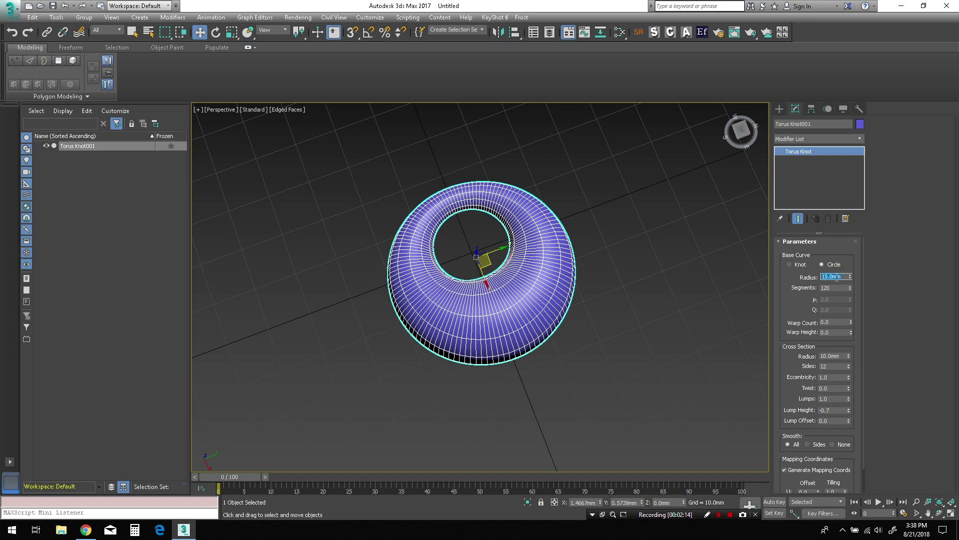
mouse_move(524, 336)
alt+middle_down()
mouse_move(541, 314)
mouse_move(526, 245)
mouse_move(573, 348)
mouse_move(561, 358)
mouse_move(539, 347)
mouse_move(555, 320)
alt+middle_up()
- Lower the torus knot's base curve segments to 32 for a low-poly ring
click(850, 287)
drag(850, 288, 853, 332)
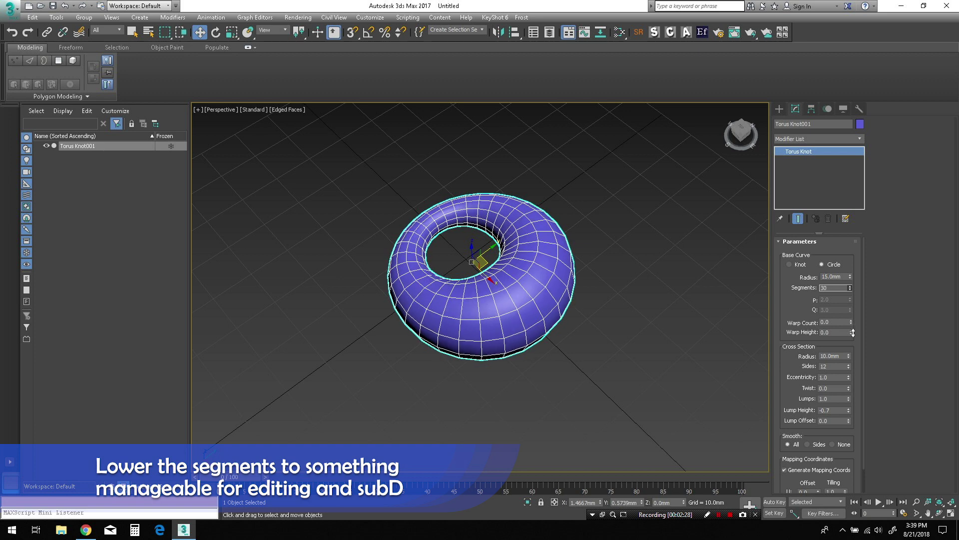
click(849, 287)
mouse_move(583, 356)
alt+middle_down()
mouse_move(568, 360)
mouse_move(556, 390)
mouse_move(546, 388)
mouse_move(584, 343)
alt+middle_up()
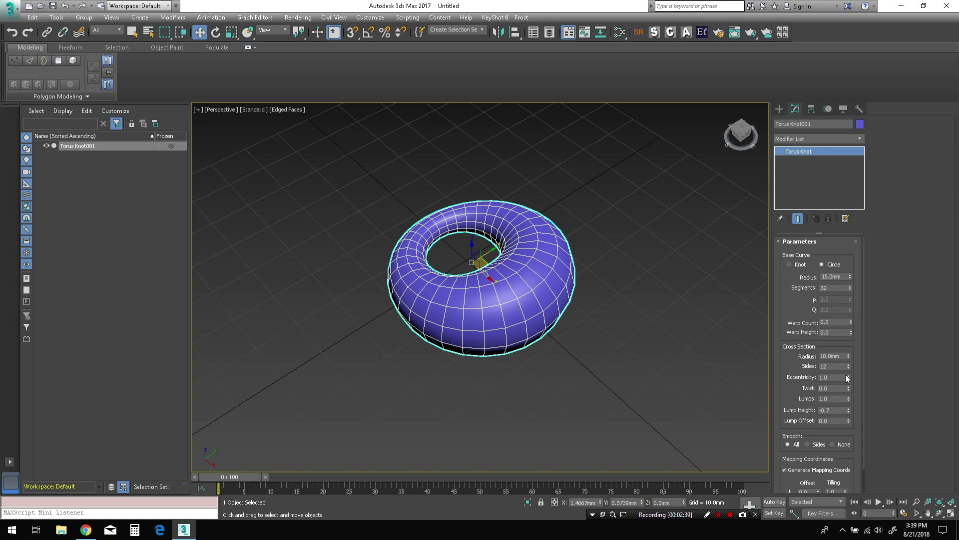
mouse_move(535, 356)
alt+middle_down()
mouse_move(564, 330)
mouse_move(574, 349)
mouse_move(548, 375)
mouse_move(533, 375)
alt+middle_up()
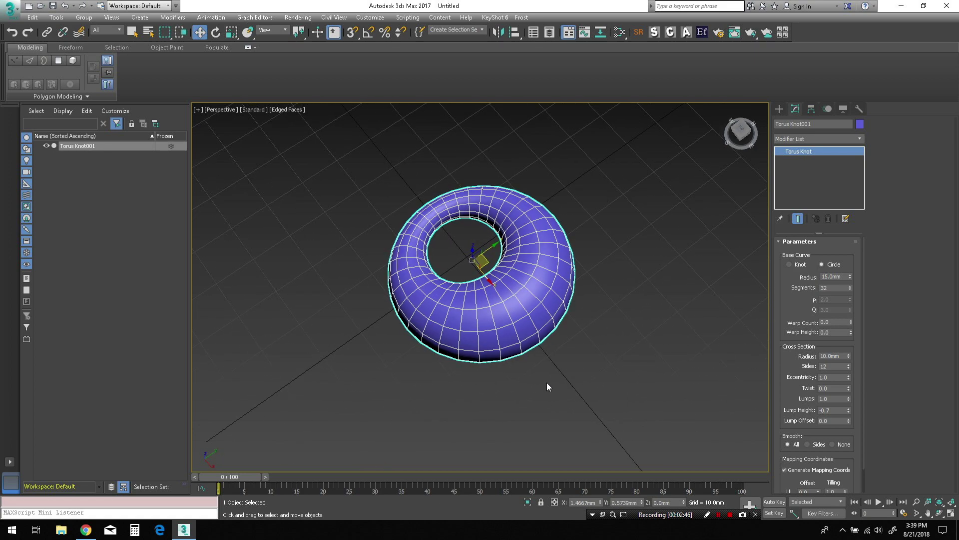
middle_drag(449, 255, 455, 273)
mouse_move(538, 302)
alt+middle_down()
mouse_move(520, 323)
mouse_move(510, 317)
mouse_move(520, 300)
alt+middle_up()
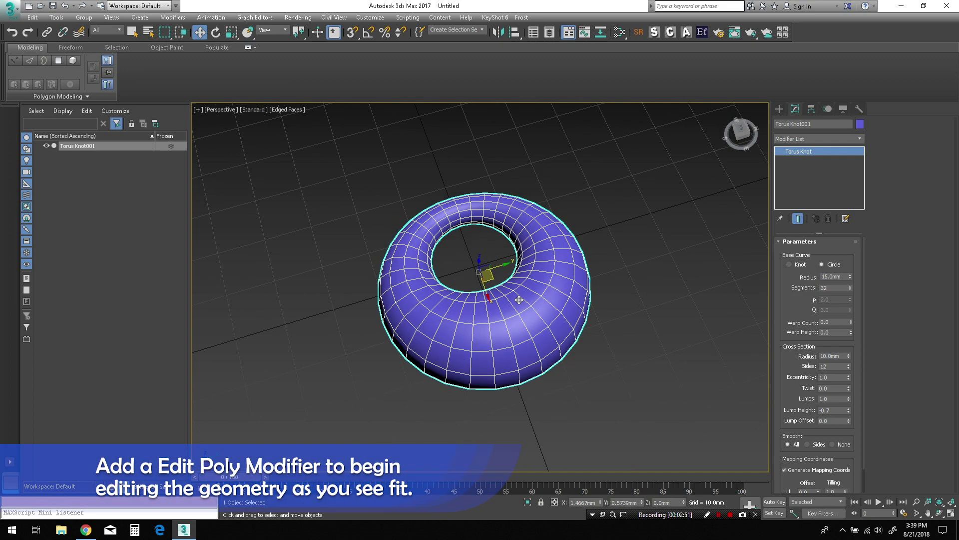
- Apply Edit Poly and select polygon rings and inner loops around the torus
click(59, 96)
click(58, 133)
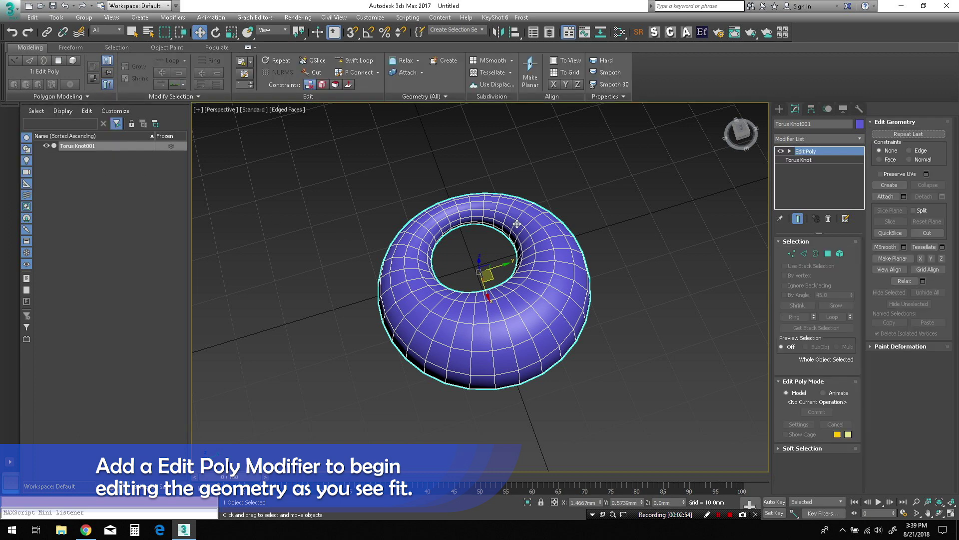
click(828, 254)
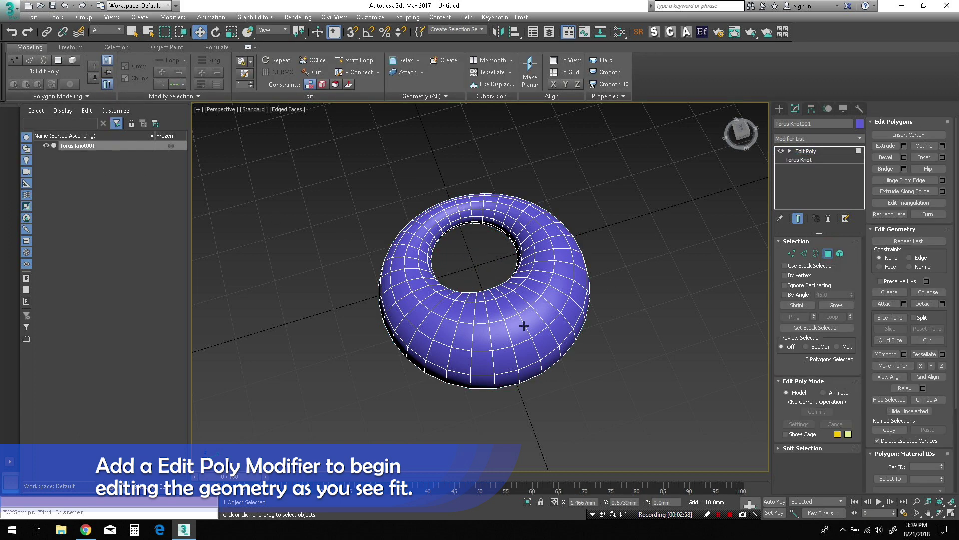
click(546, 263)
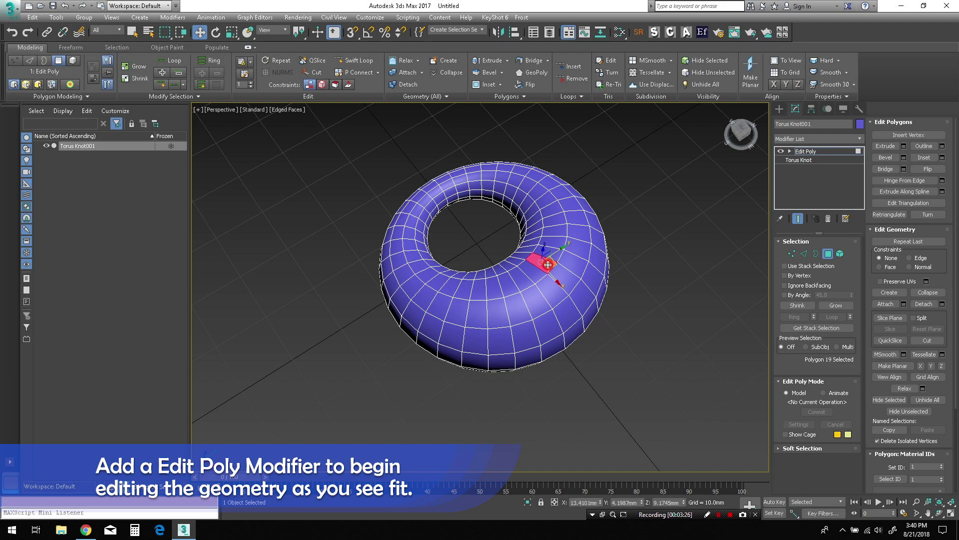
shift+click(536, 274)
mouse_move(537, 274)
alt+middle_down()
mouse_move(578, 192)
mouse_move(573, 153)
mouse_move(574, 172)
alt+middle_up()
ctrl+click(554, 252)
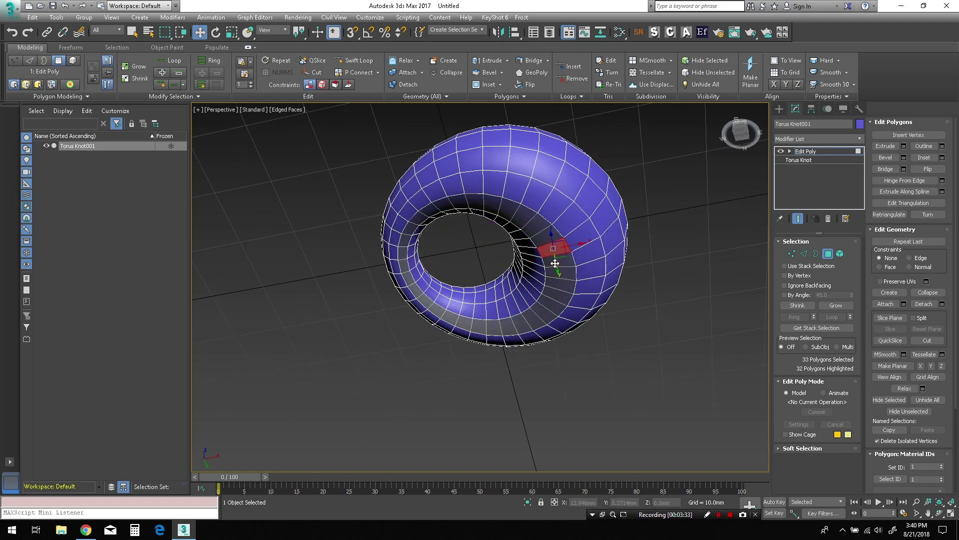
shift+click(552, 259)
mouse_move(553, 259)
alt+middle_down()
mouse_move(569, 232)
mouse_move(555, 200)
mouse_move(548, 108)
alt+middle_up()
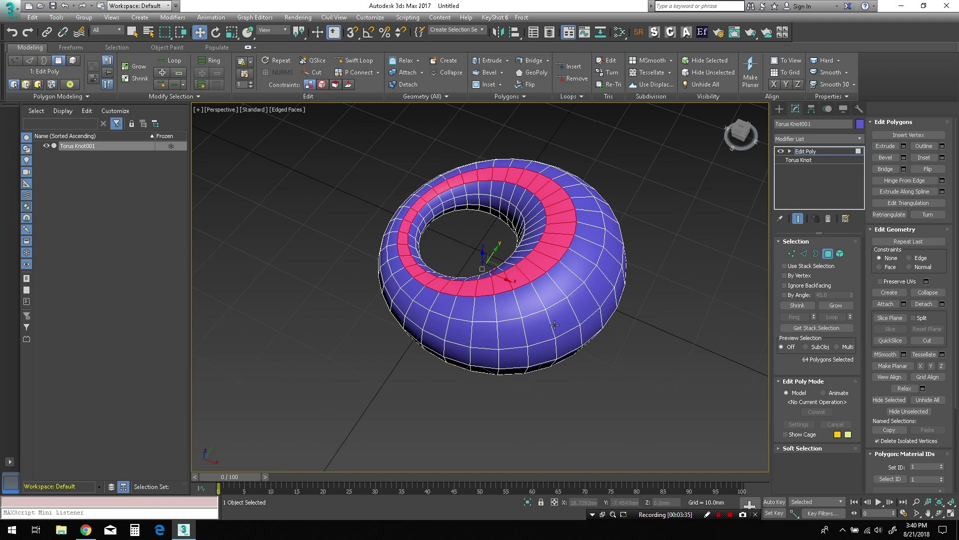
- Inset the selected polygons with a widened border, then clear the selection
shift+click(490, 89)
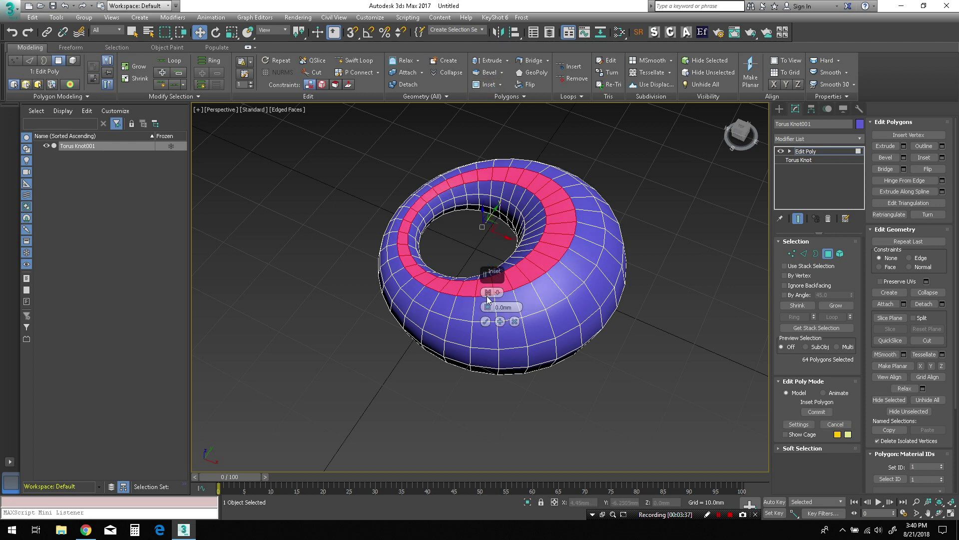
drag(487, 307, 485, 295)
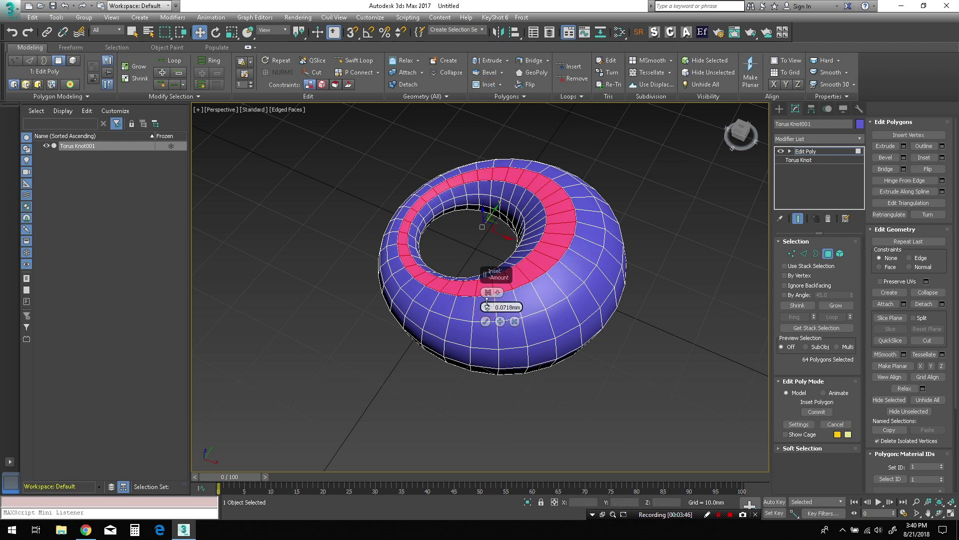
drag(485, 295, 485, 286)
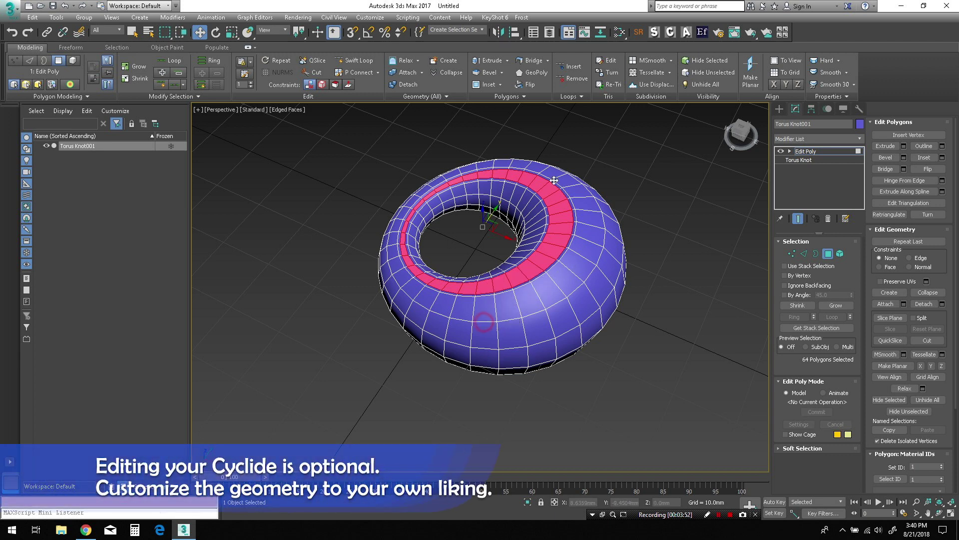
click(527, 62)
mouse_move(520, 215)
alt+middle_down()
mouse_move(520, 264)
mouse_move(503, 259)
alt+middle_up()
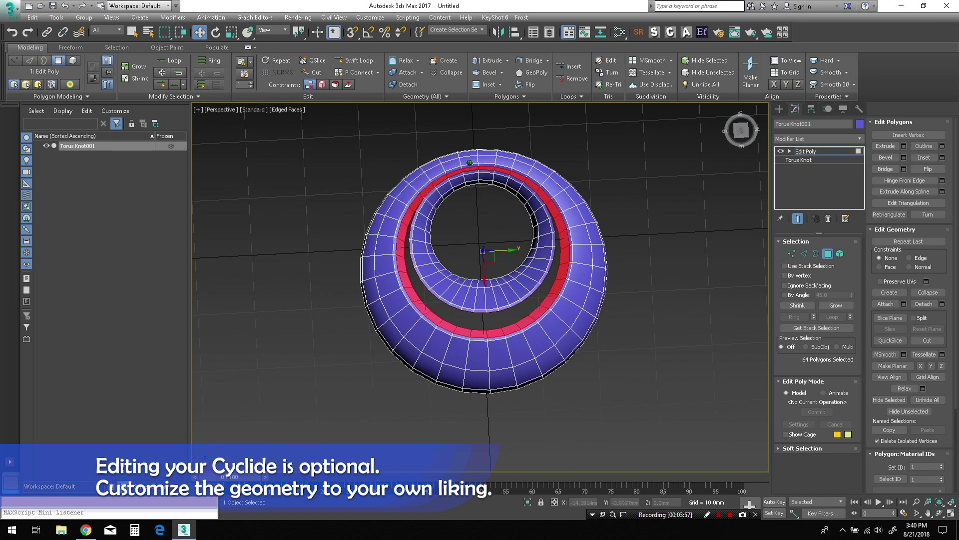
scroll(472, 161, up, 5)
scroll(476, 156, up, 3)
click(507, 260)
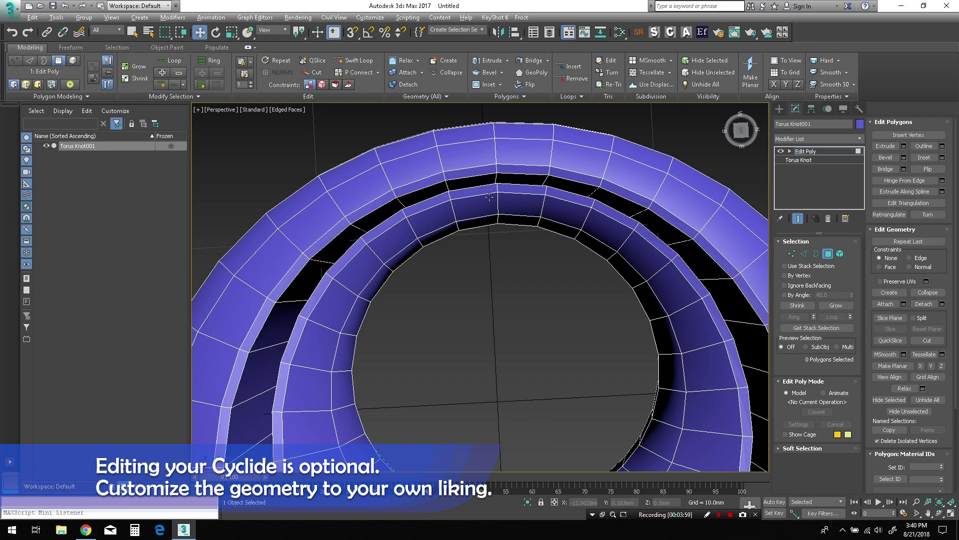
alt+middle_drag(498, 215, 489, 211)
alt+middle_drag(489, 211, 486, 212)
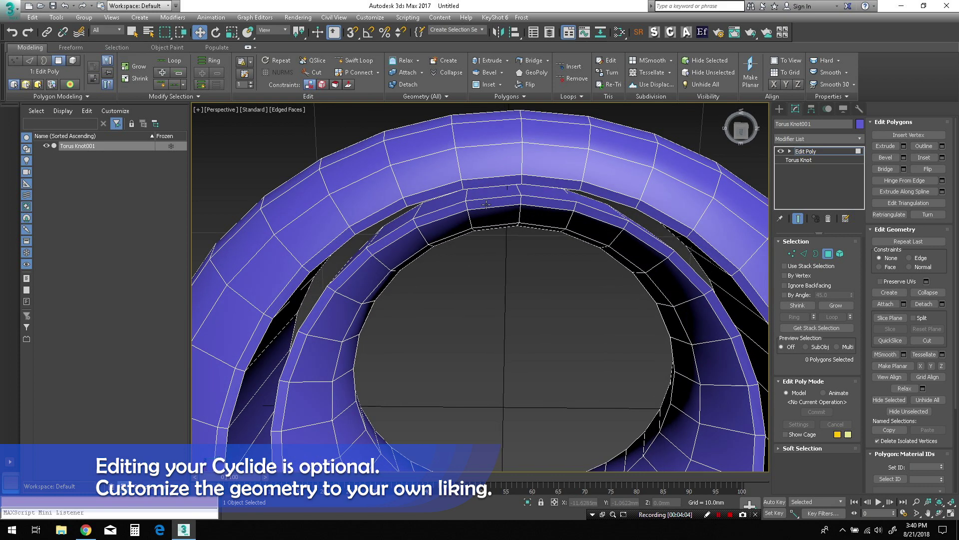
- Select a point-to-point strip of inner-ring polygons to open the spiral slot
click(441, 202)
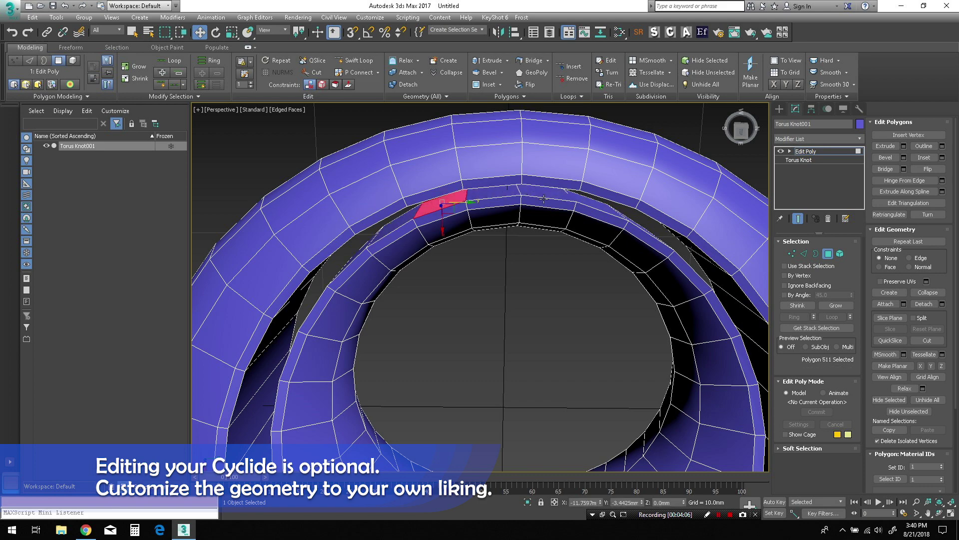
ctrl+shift+click(592, 205)
key(w)
alt+middle_drag(493, 190, 505, 186)
ctrl+click(434, 192)
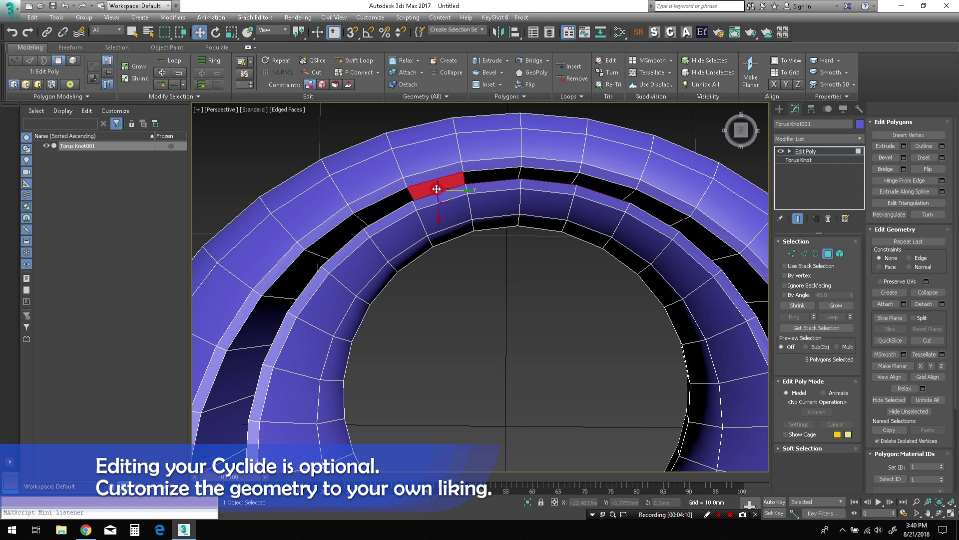
ctrl+shift+click(599, 184)
ctrl+shift+click(547, 177)
ctrl+shift+click(488, 179)
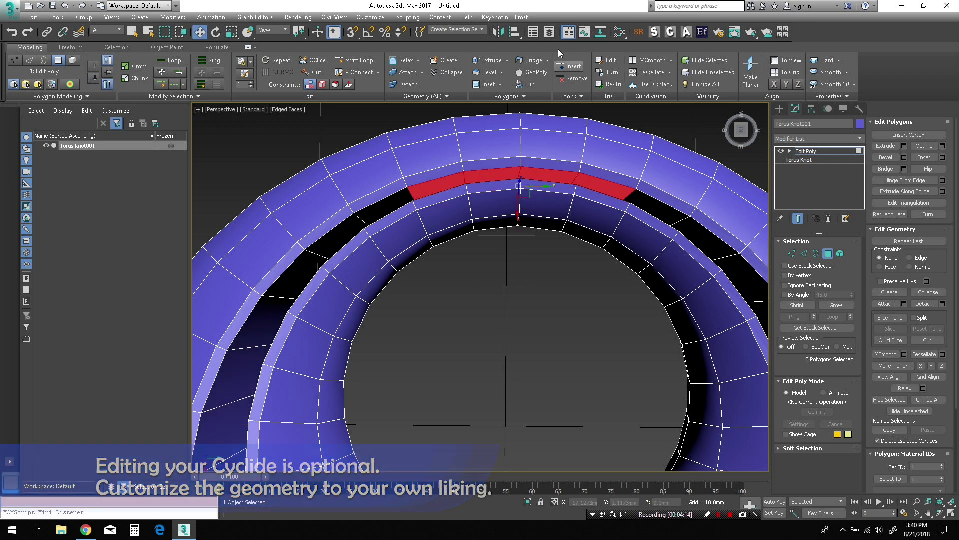
right_click(519, 186)
mouse_move(520, 186)
alt+middle_down()
mouse_move(559, 234)
mouse_move(571, 195)
mouse_move(545, 222)
alt+middle_up()
click(576, 290)
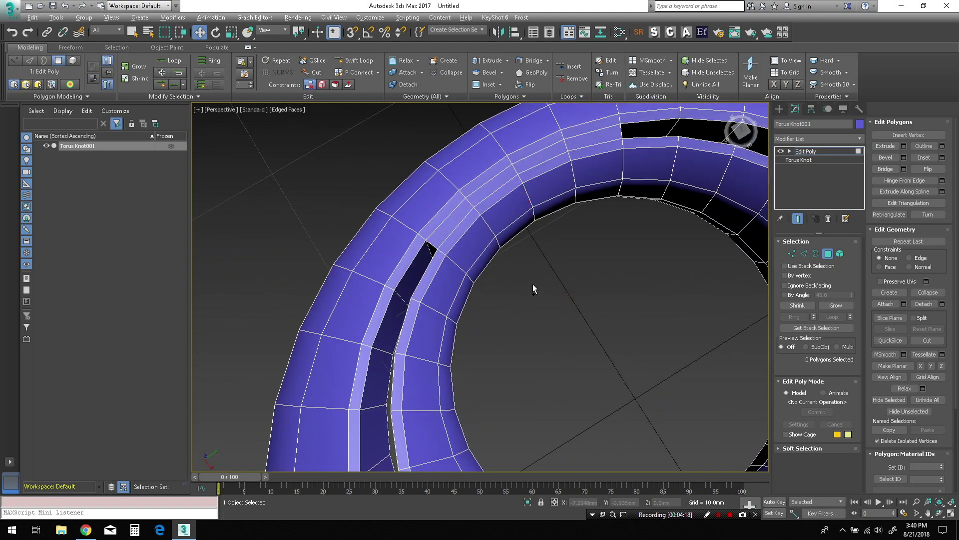
scroll(534, 285, down, 4)
scroll(550, 309, down, 4)
scroll(568, 339, down, 3)
mouse_move(568, 339)
alt+middle_down()
mouse_move(504, 268)
mouse_move(493, 237)
mouse_move(526, 239)
mouse_move(505, 245)
mouse_move(501, 260)
alt+middle_up()
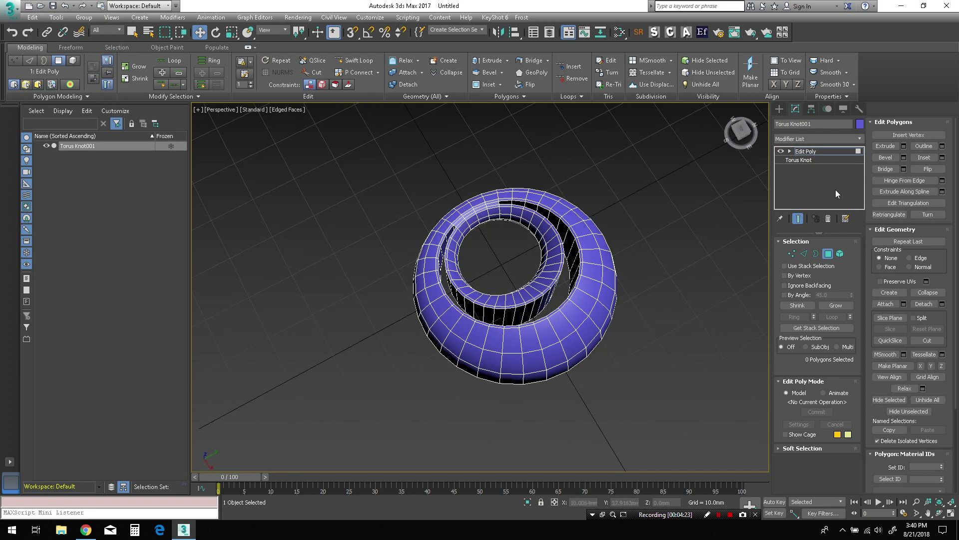
click(858, 136)
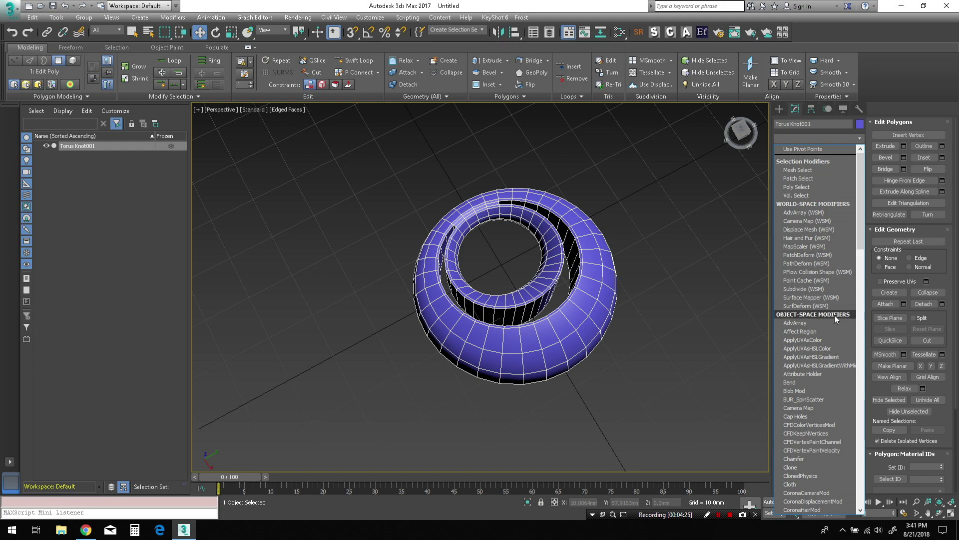
- Add an OpenSubdiv modifier above Edit Poly and raise its Iterations to 2
key(o)
key(Return)
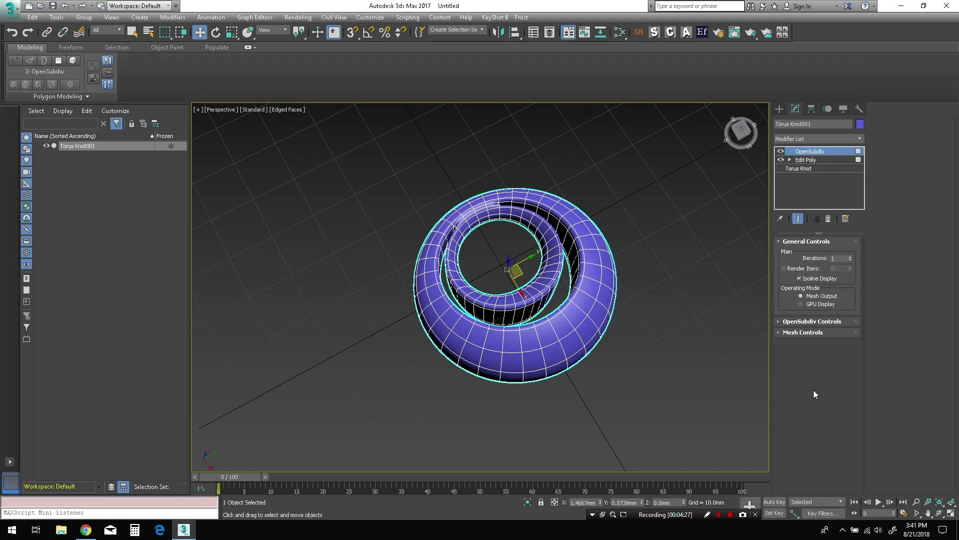
mouse_move(516, 260)
alt+middle_down()
mouse_move(485, 254)
mouse_move(474, 271)
mouse_move(478, 248)
mouse_move(478, 269)
mouse_move(479, 250)
mouse_move(428, 217)
alt+middle_up()
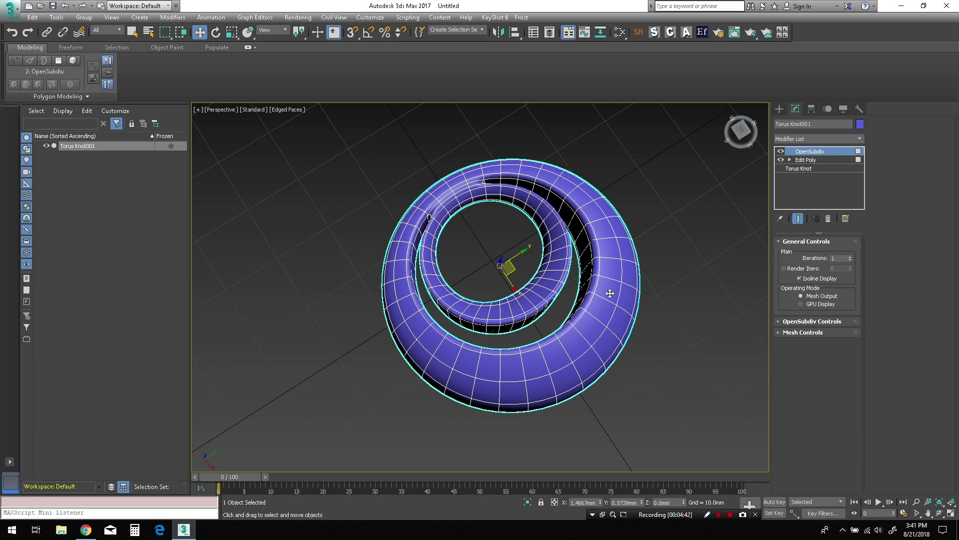
click(851, 256)
mouse_move(539, 295)
alt+middle_down()
mouse_move(629, 240)
mouse_move(550, 214)
mouse_move(549, 288)
alt+middle_up()
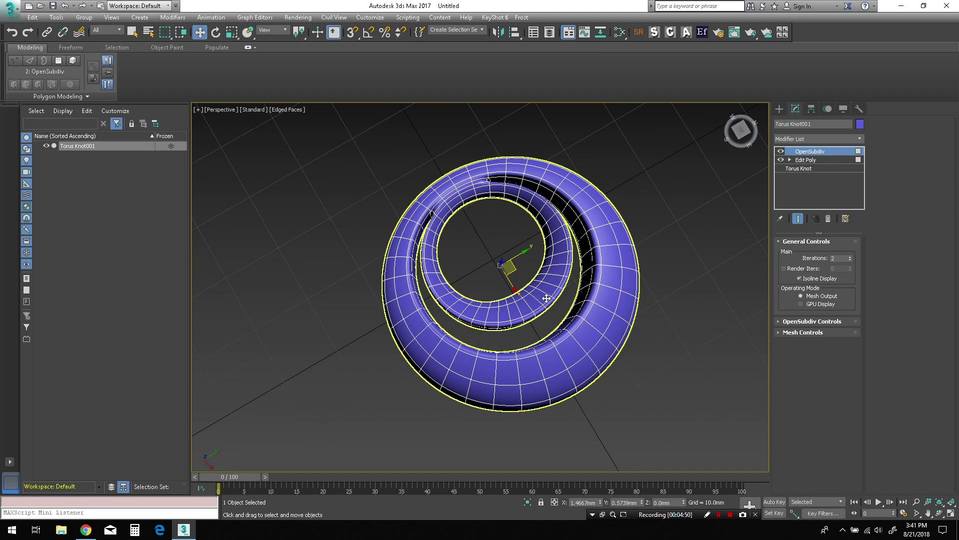
click(810, 171)
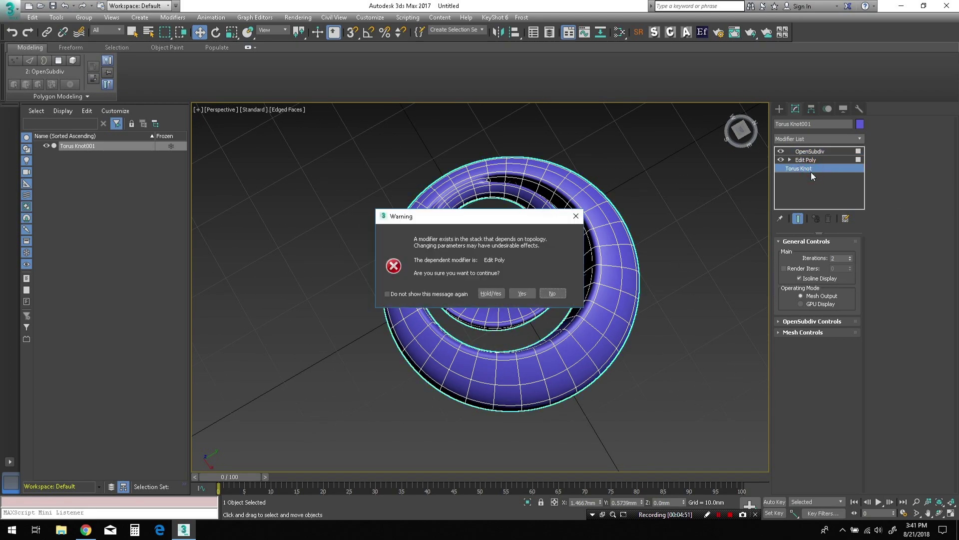
- At Torus Knot level, set radius 12.9mm, tube radius 9.7mm and Lump Height -0.42
click(522, 295)
drag(851, 279, 857, 286)
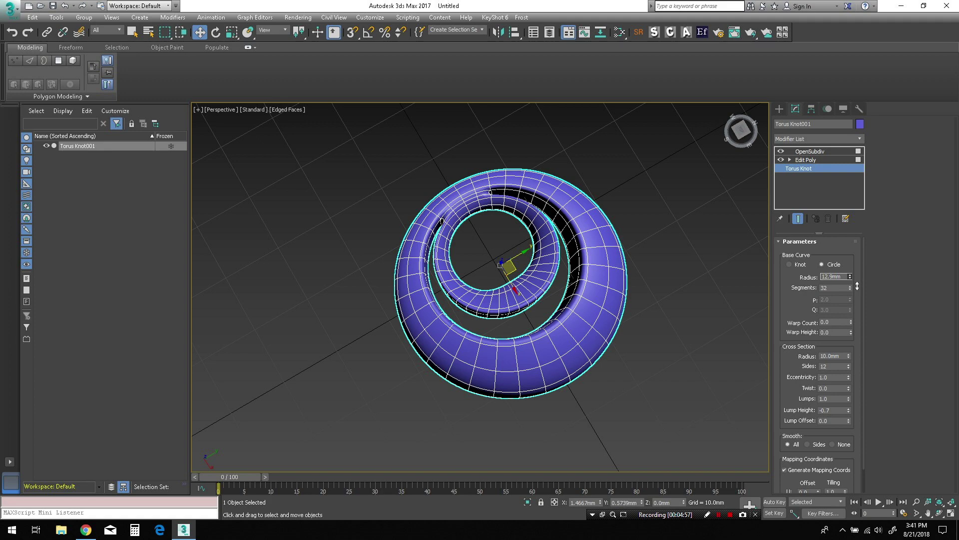
mouse_move(851, 356)
mouse_down()
mouse_move(853, 366)
mouse_move(855, 340)
mouse_move(854, 355)
mouse_up()
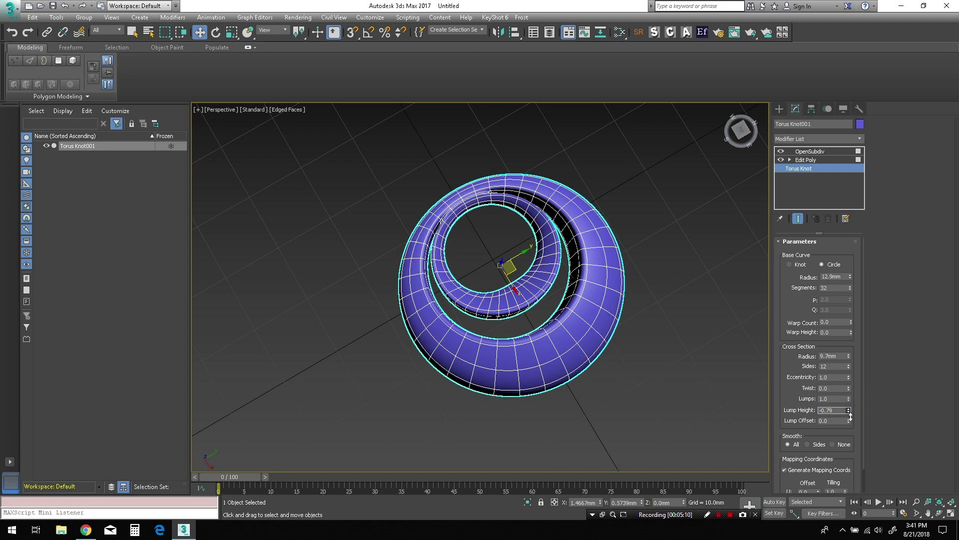
drag(853, 420, 849, 388)
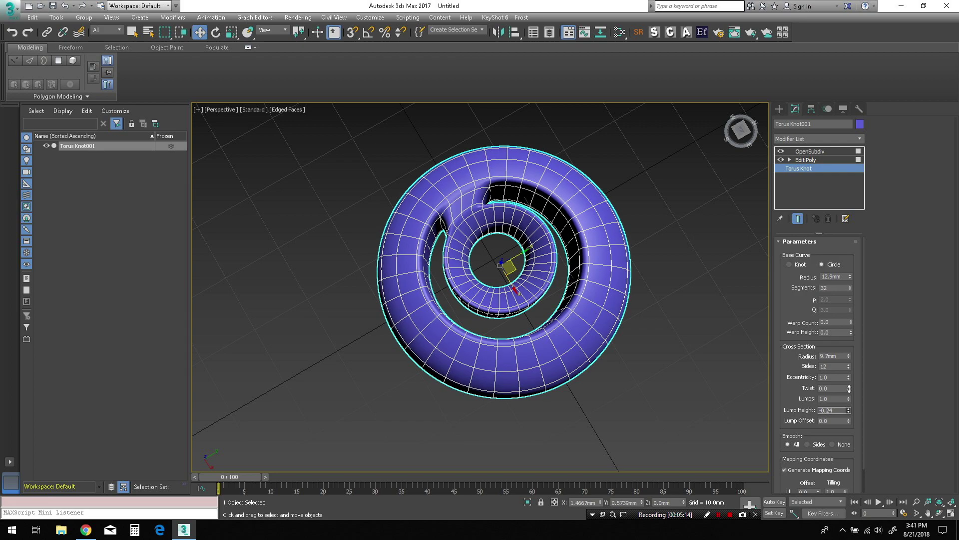
drag(848, 388, 853, 398)
mouse_move(614, 318)
alt+middle_down()
mouse_move(616, 278)
mouse_move(643, 271)
mouse_move(614, 176)
mouse_move(681, 264)
mouse_move(621, 300)
mouse_move(600, 345)
mouse_move(593, 313)
mouse_move(550, 343)
alt+middle_up()
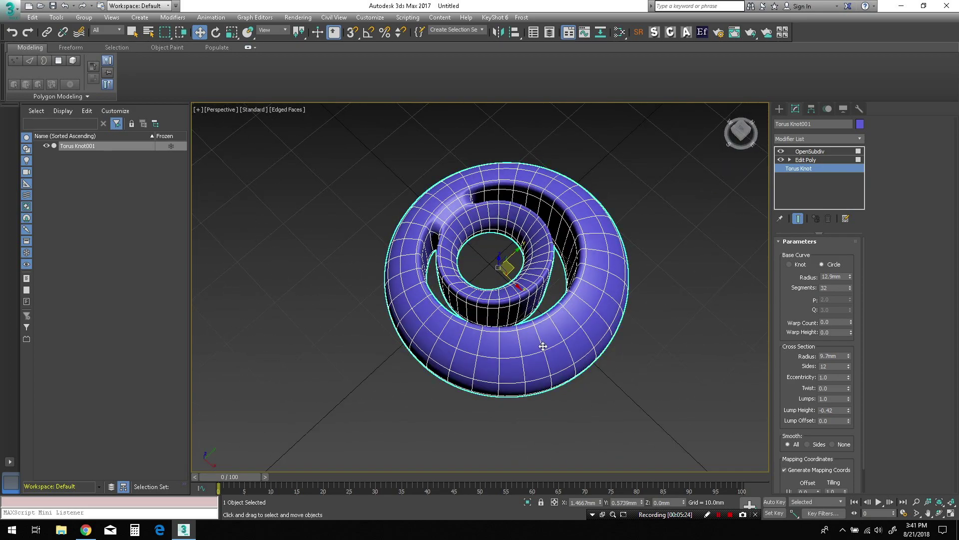
mouse_move(629, 370)
alt+middle_down()
mouse_move(606, 336)
mouse_move(619, 317)
mouse_move(580, 336)
alt+middle_up()
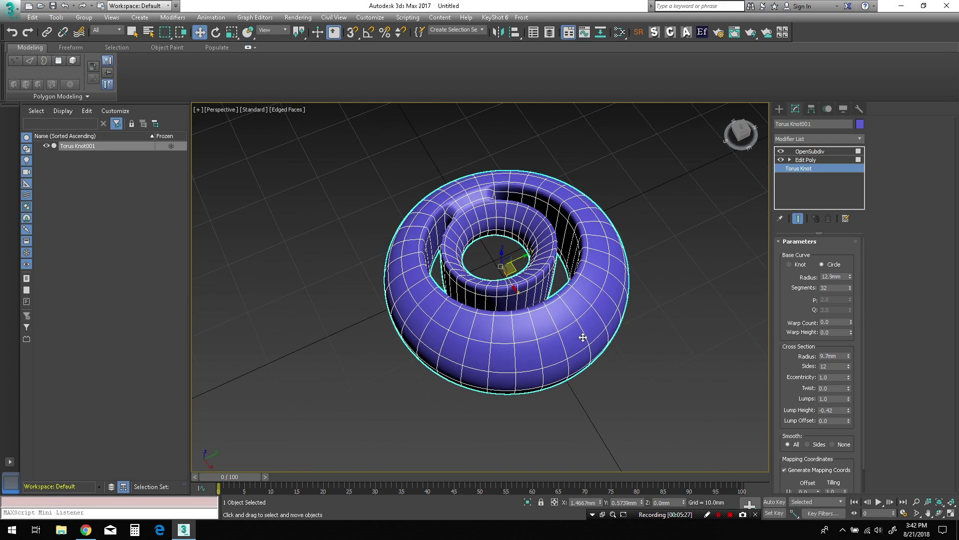
click(819, 160)
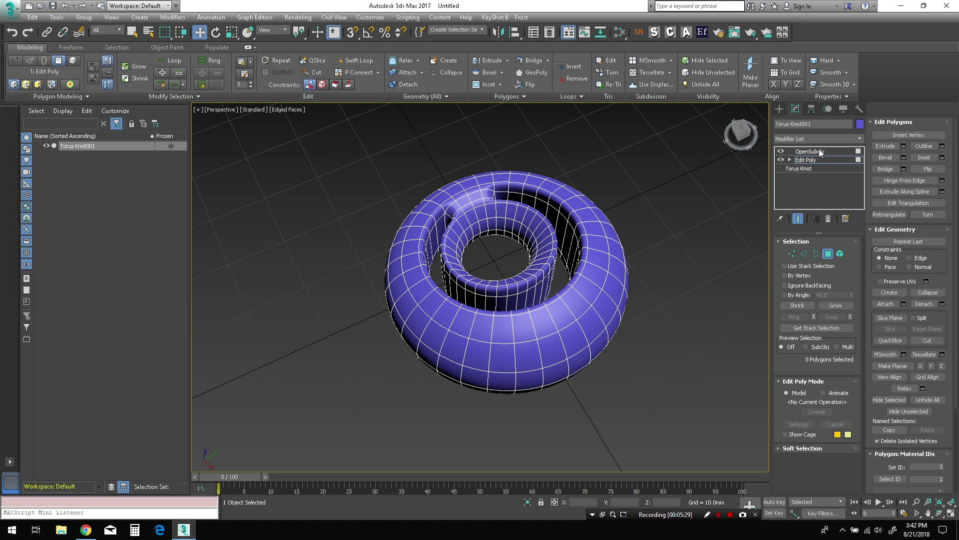
- Delete the OpenSubdiv and Edit Poly modifiers from the torus stack
click(810, 151)
ctrl+click(812, 160)
right_click(812, 159)
click(819, 169)
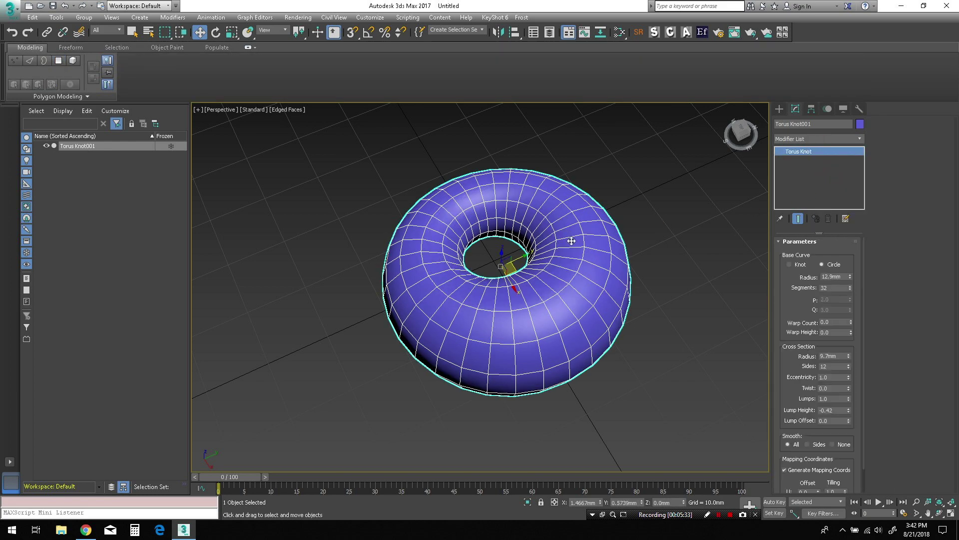
alt+middle_drag(587, 402, 574, 346)
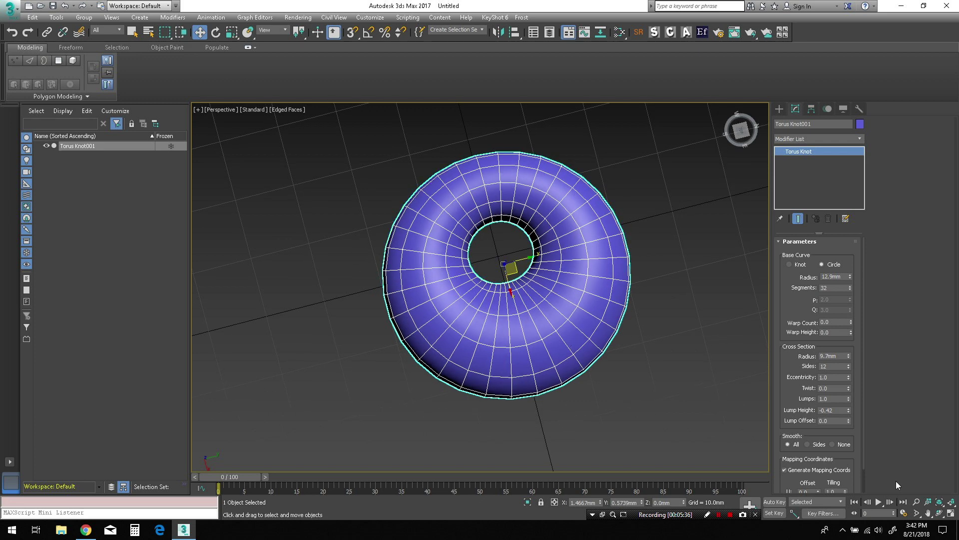
- Set Lump Height -0.71, tube ~7.95mm, base radius 13.416mm, Twist 1, then add Edit Poly
drag(848, 411, 854, 427)
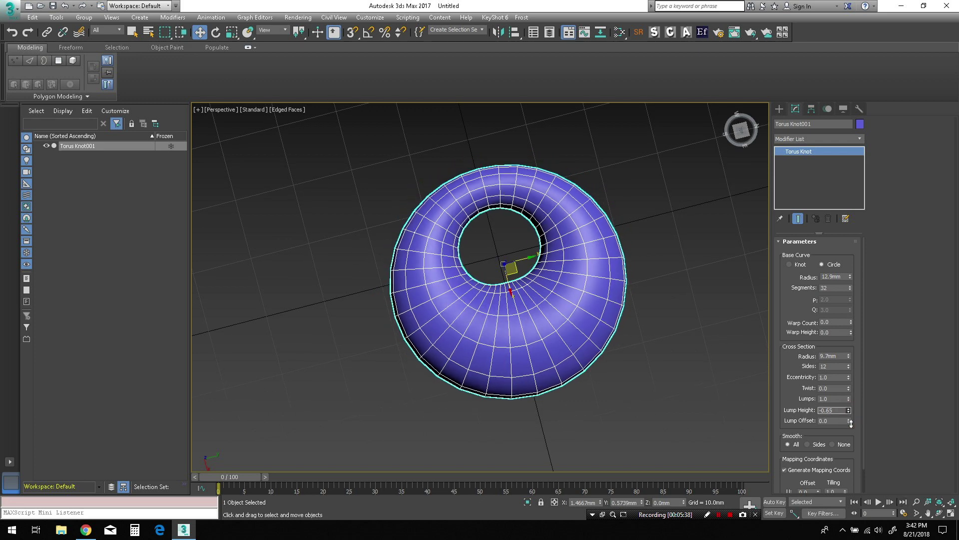
drag(854, 427, 853, 425)
drag(848, 356, 852, 364)
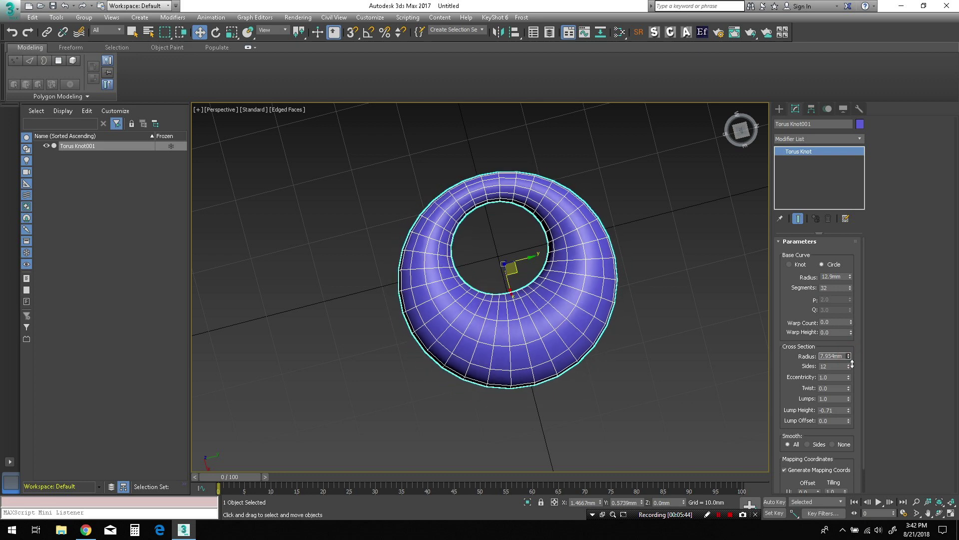
drag(851, 277, 854, 274)
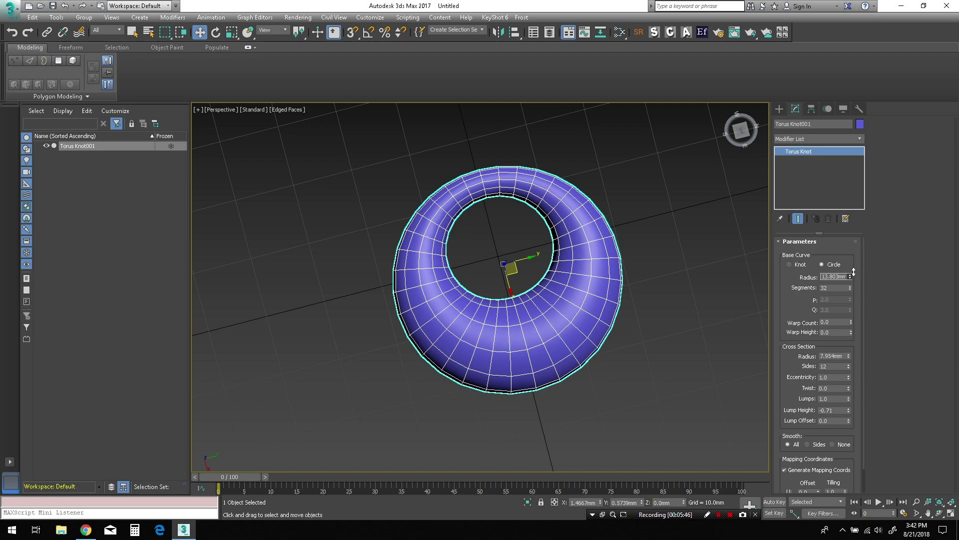
mouse_move(567, 375)
alt+middle_down()
mouse_move(587, 321)
mouse_move(539, 382)
mouse_move(567, 351)
alt+middle_up()
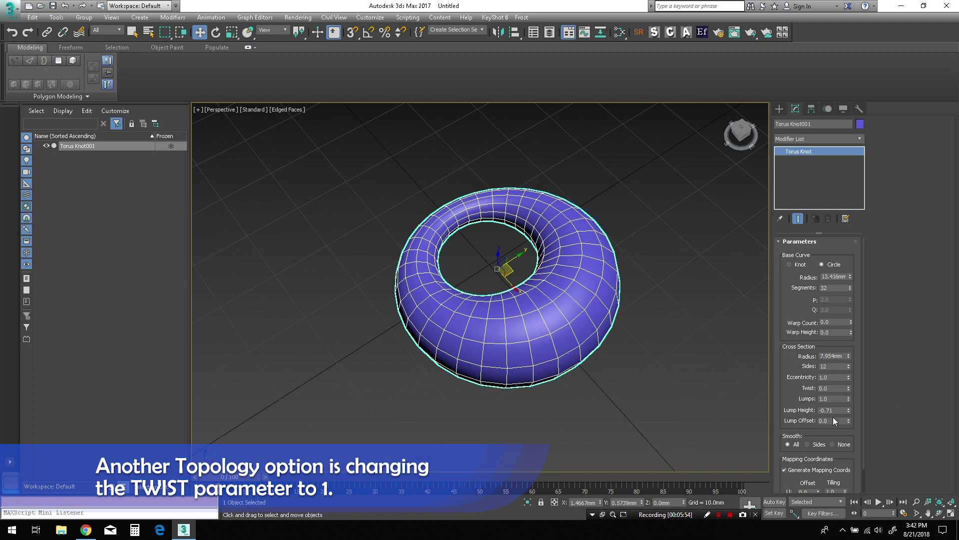
click(850, 386)
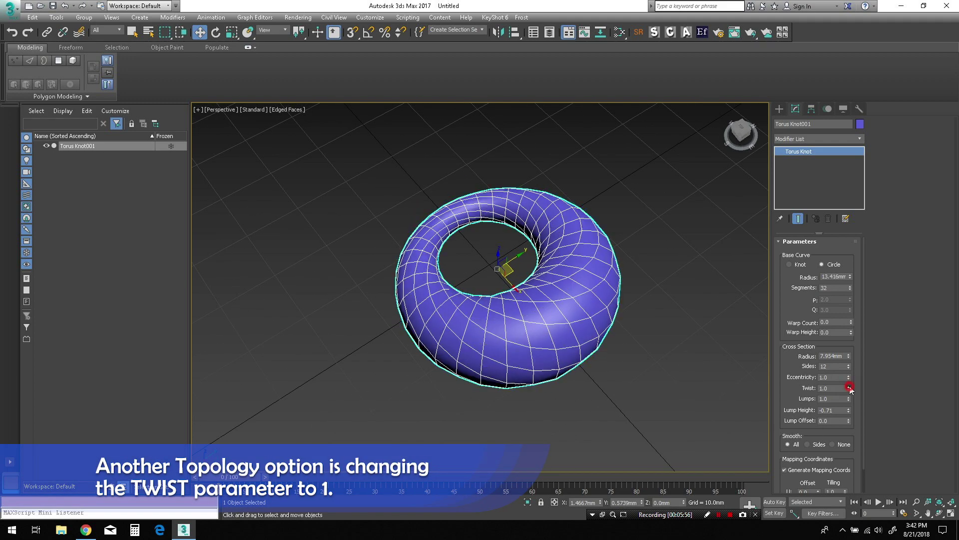
alt+middle_drag(567, 316, 540, 349)
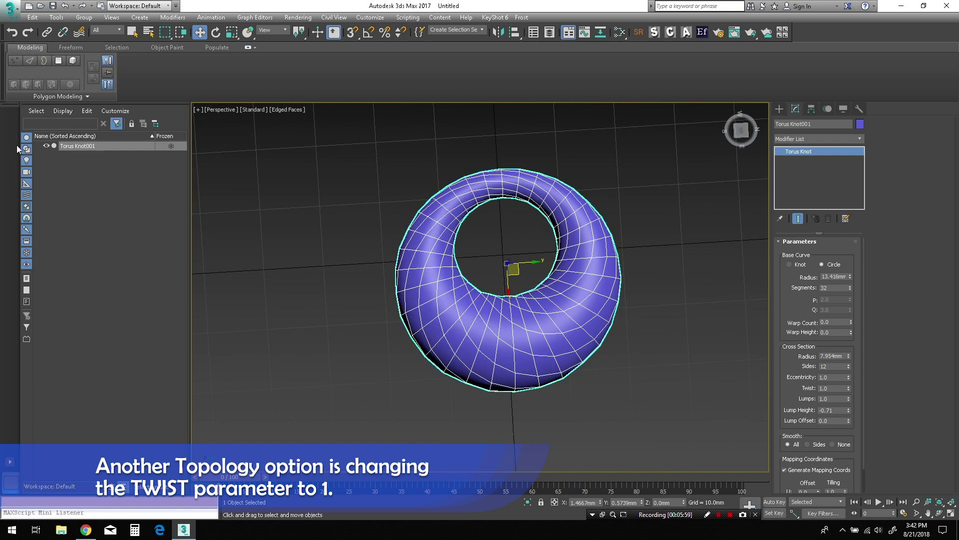
click(85, 97)
click(59, 134)
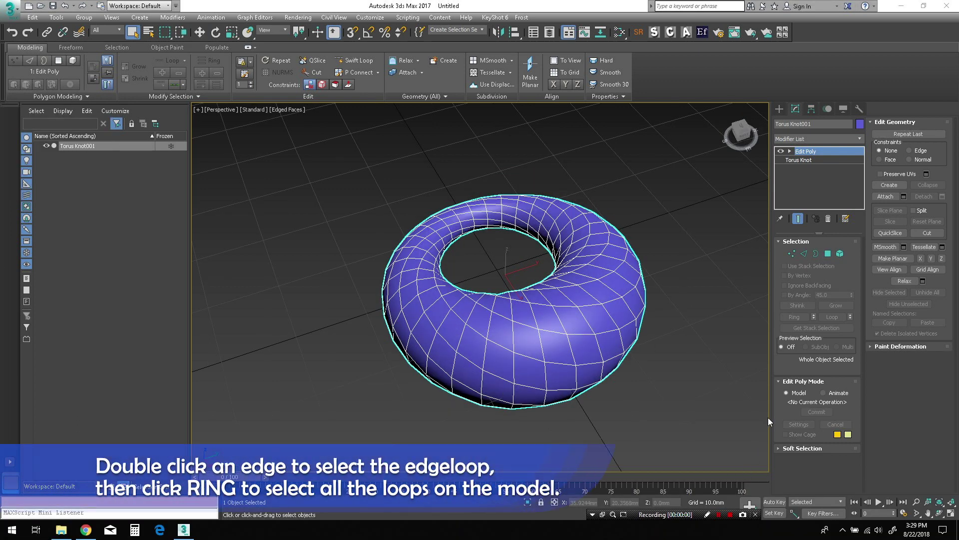
- Pick two adjacent edge loops in Edge mode and Ring them to select all 384 edges
alt+middle_drag(669, 337, 670, 347)
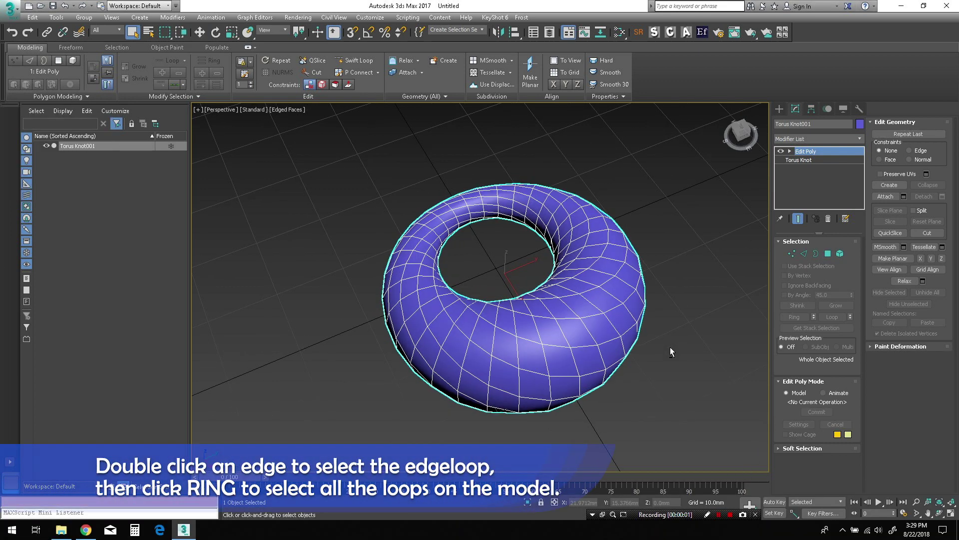
click(804, 254)
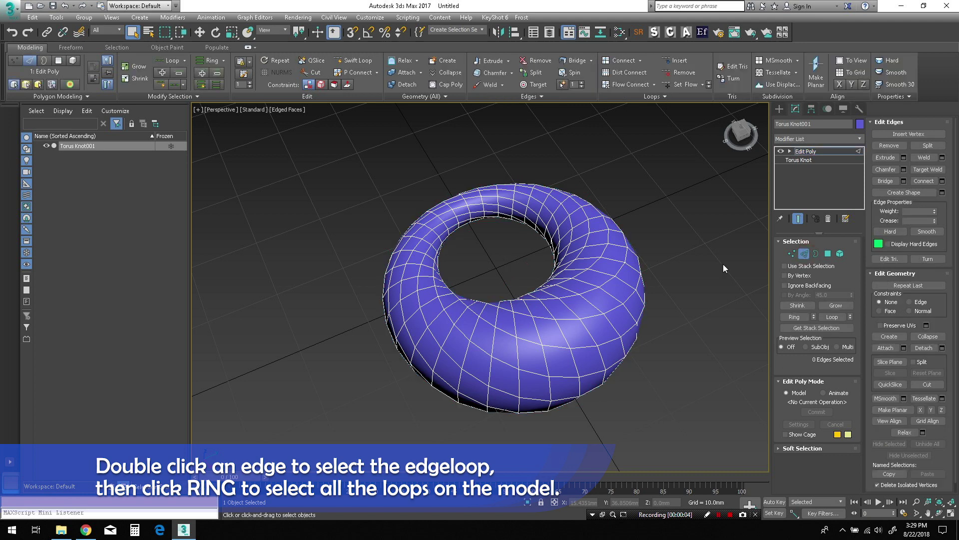
double_click(594, 316)
ctrl+double_click(585, 349)
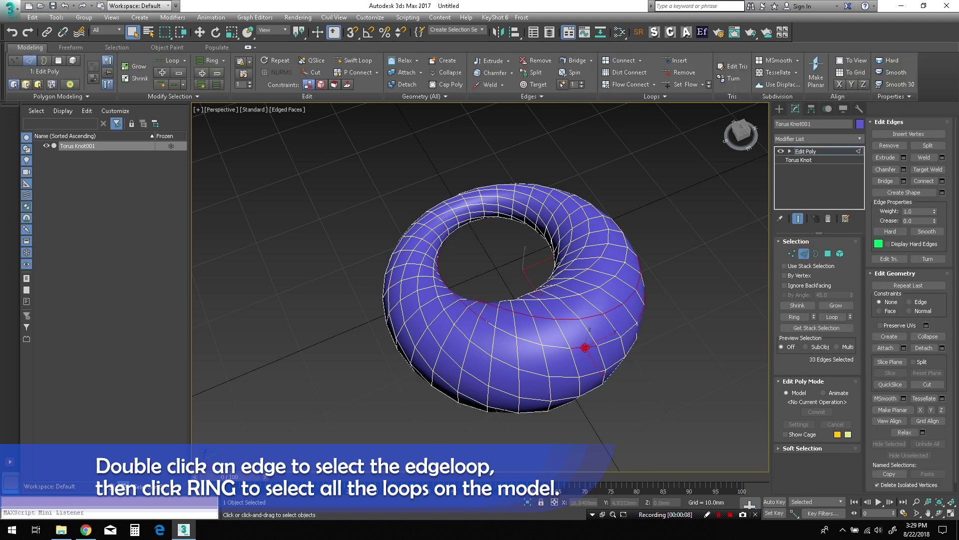
click(208, 60)
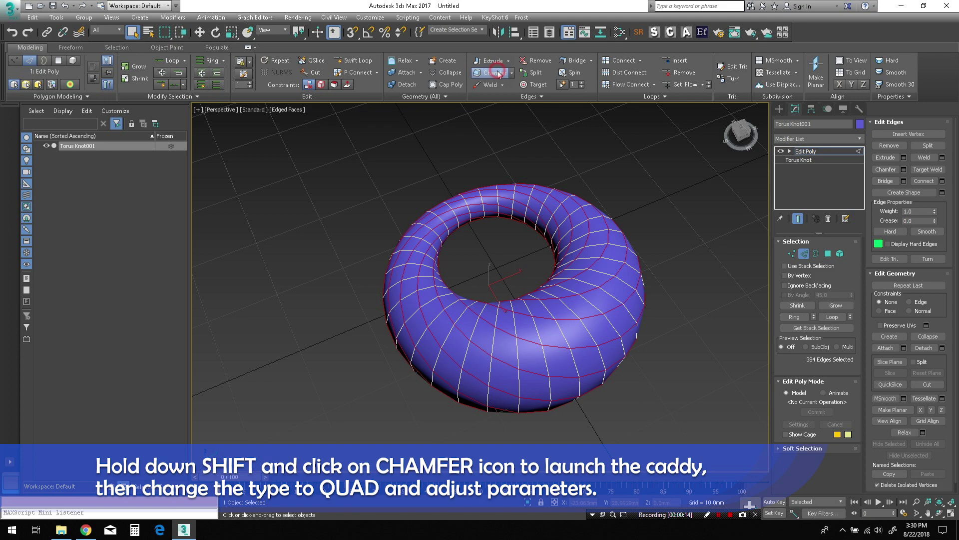
- Quad-chamfer the selected edges with a small amount and 0 edge tension
shift+click(477, 73)
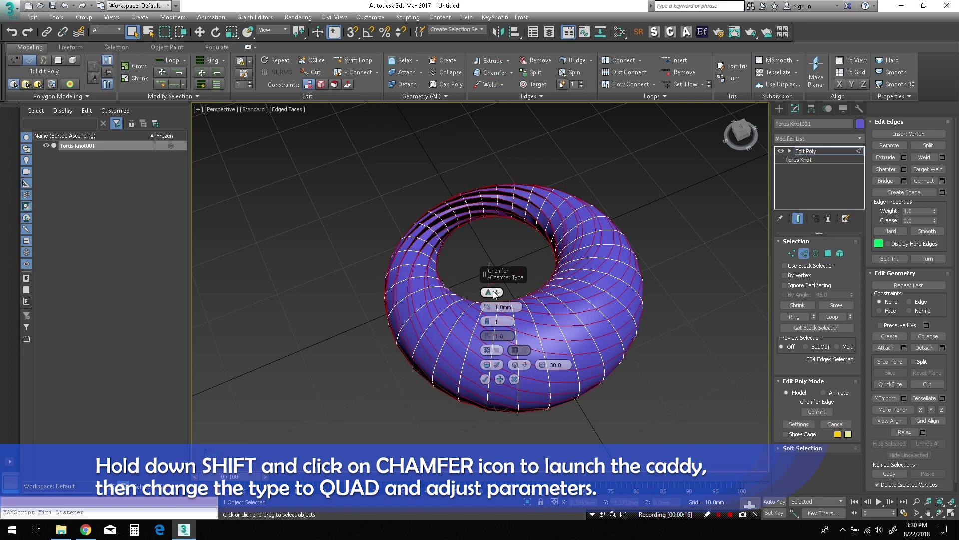
click(497, 294)
click(514, 311)
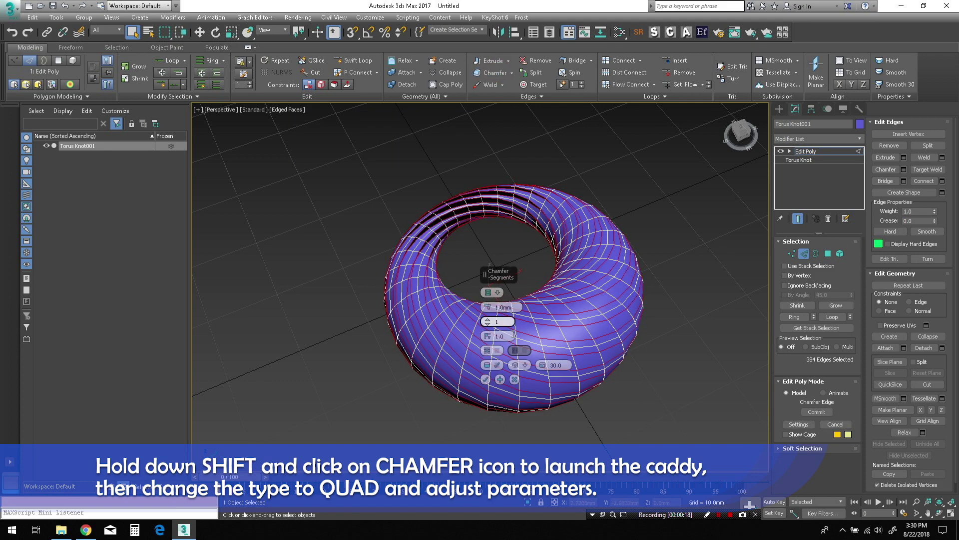
scroll(442, 305, up, 1)
scroll(443, 305, up, 1)
scroll(442, 305, up, 2)
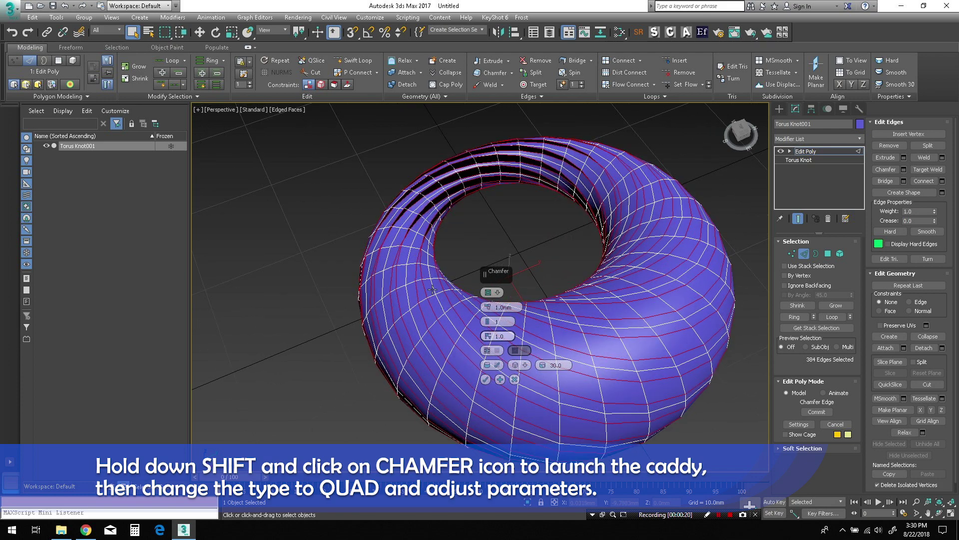
drag(487, 307, 493, 335)
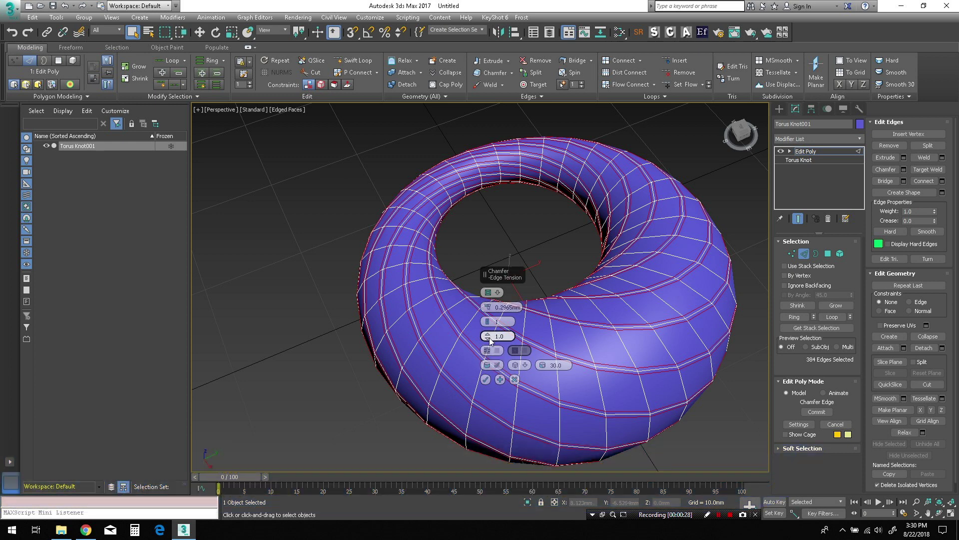
drag(487, 335, 524, 456)
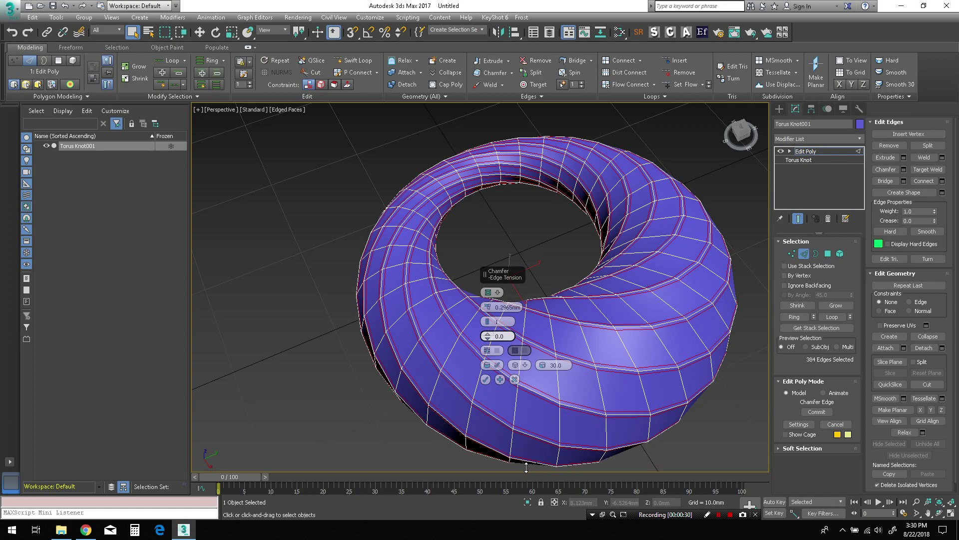
click(486, 380)
mouse_move(638, 424)
alt+middle_down()
mouse_move(584, 370)
mouse_move(640, 402)
alt+middle_up()
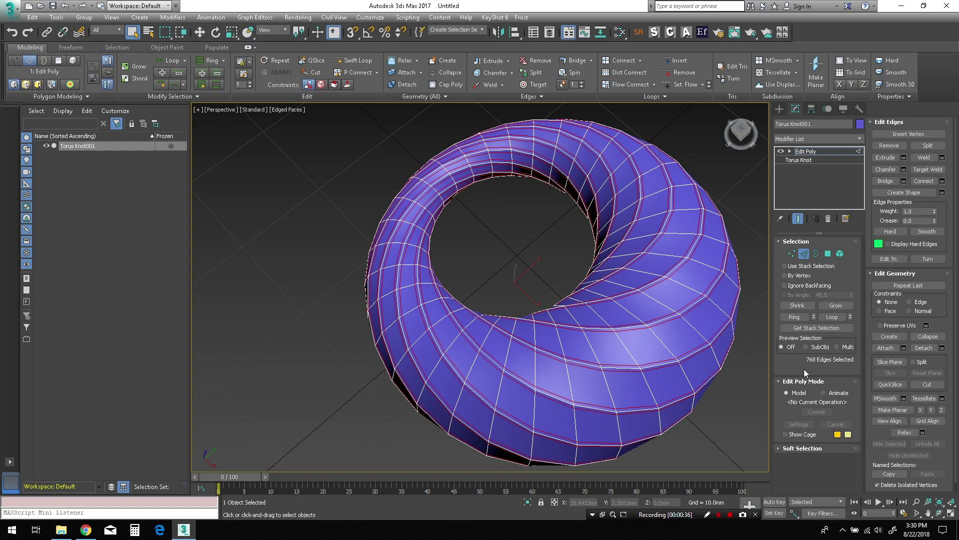
click(807, 255)
mouse_move(668, 355)
alt+middle_down()
mouse_move(682, 378)
mouse_move(649, 348)
mouse_move(668, 334)
alt+middle_up()
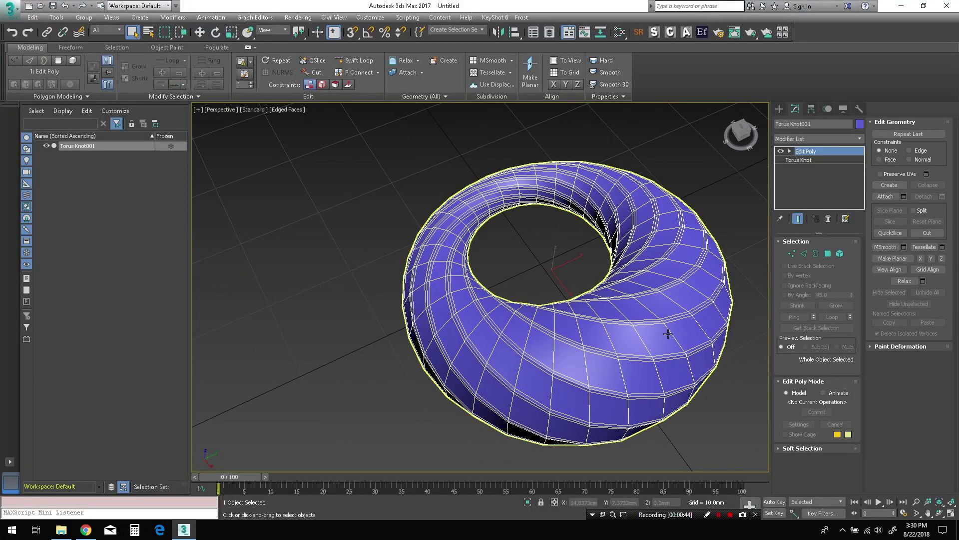
alt+middle_drag(668, 333, 674, 325)
middle_drag(746, 408, 699, 405)
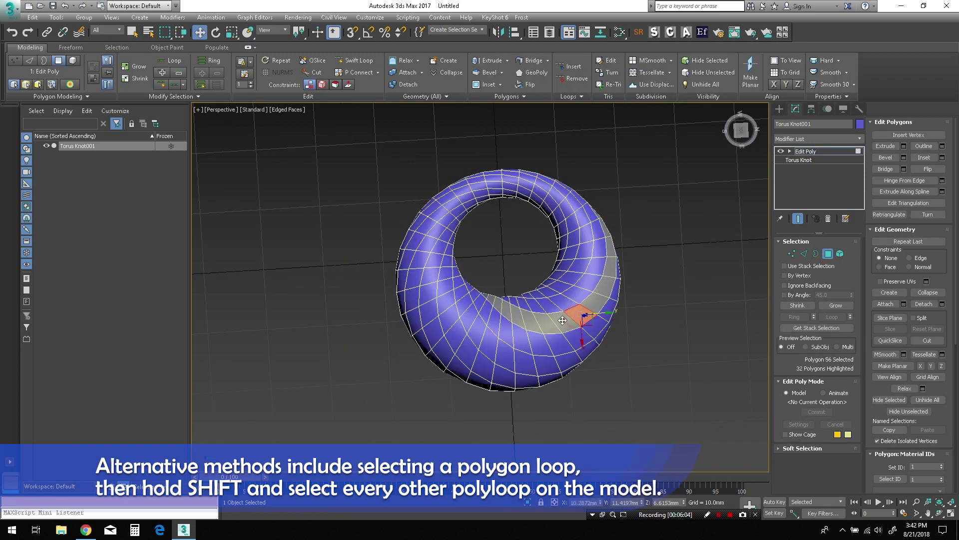
shift+click(558, 320)
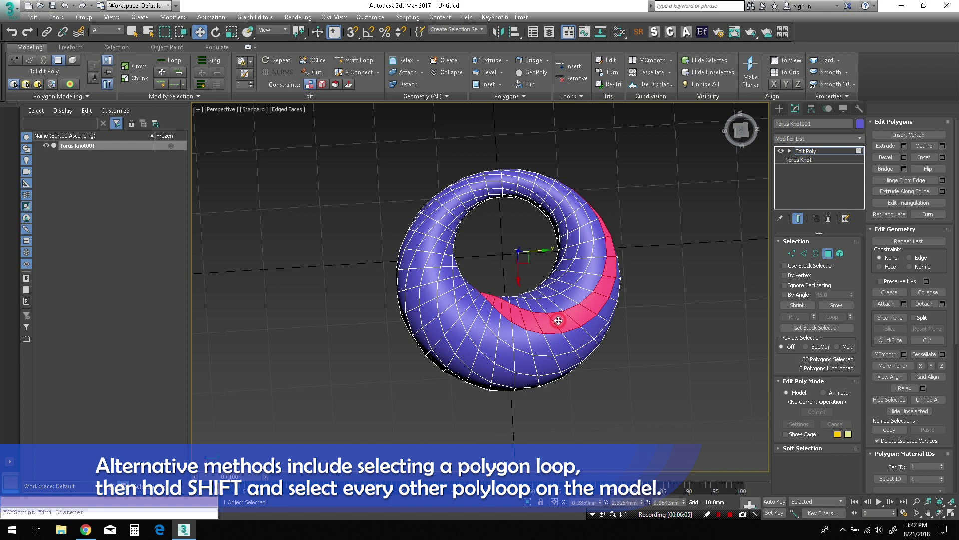
shift+click(569, 364)
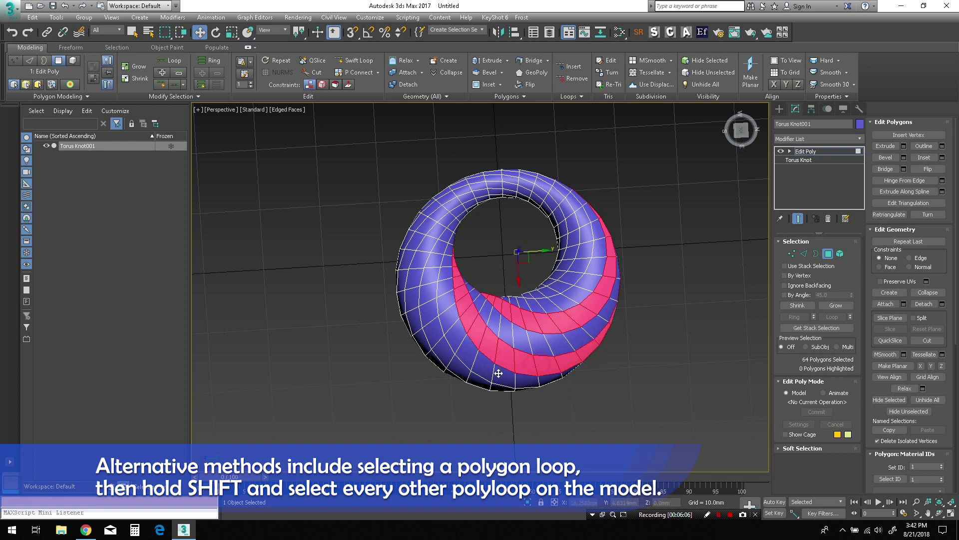
ctrl+click(452, 368)
ctrl+shift+click(433, 325)
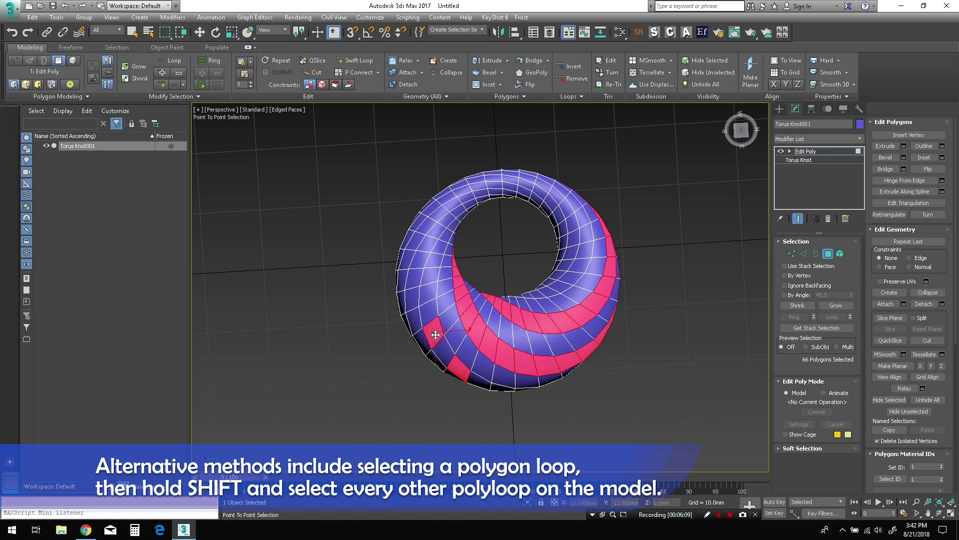
key(w)
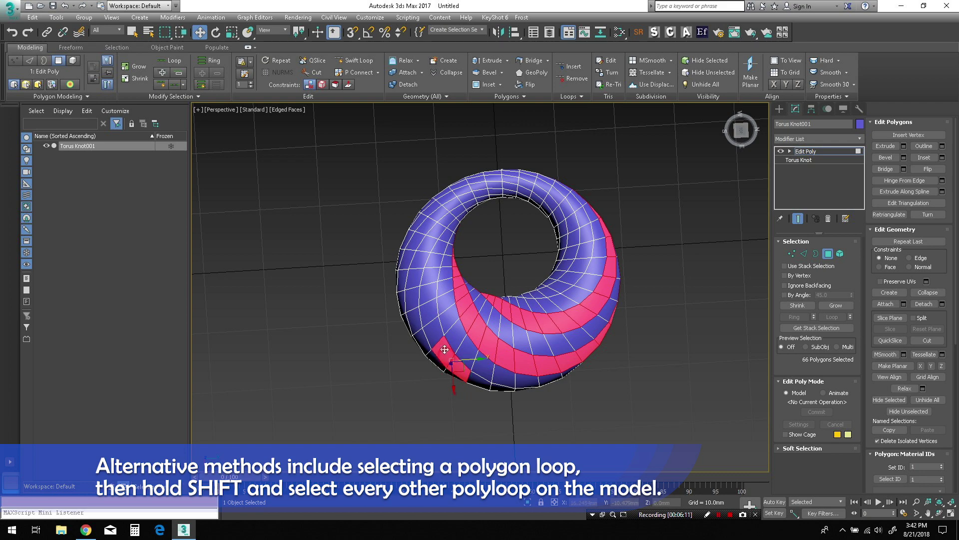
shift+click(434, 329)
mouse_move(434, 329)
alt+middle_down()
mouse_move(485, 275)
mouse_move(506, 344)
mouse_move(524, 295)
alt+middle_up()
shift+click(545, 365)
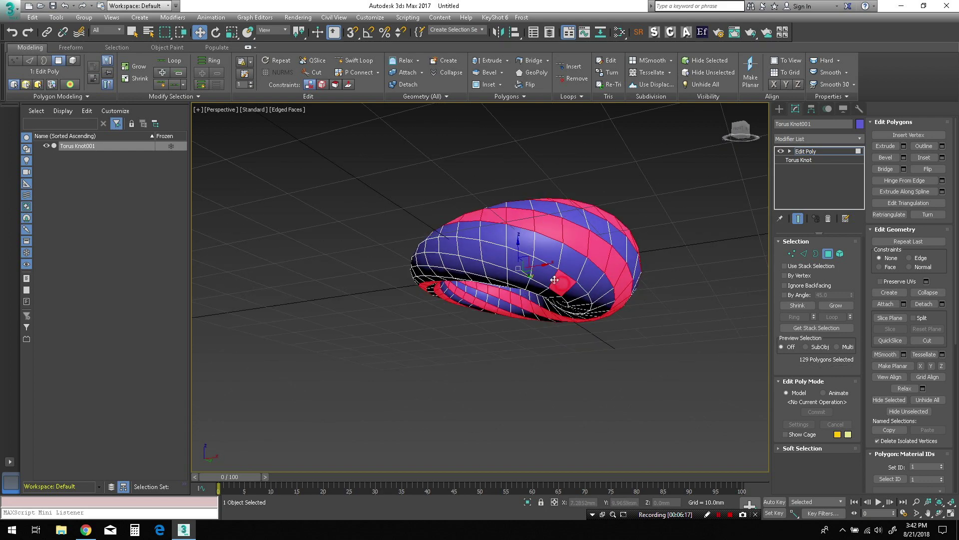
shift+click(541, 271)
alt+middle_drag(541, 271, 548, 230)
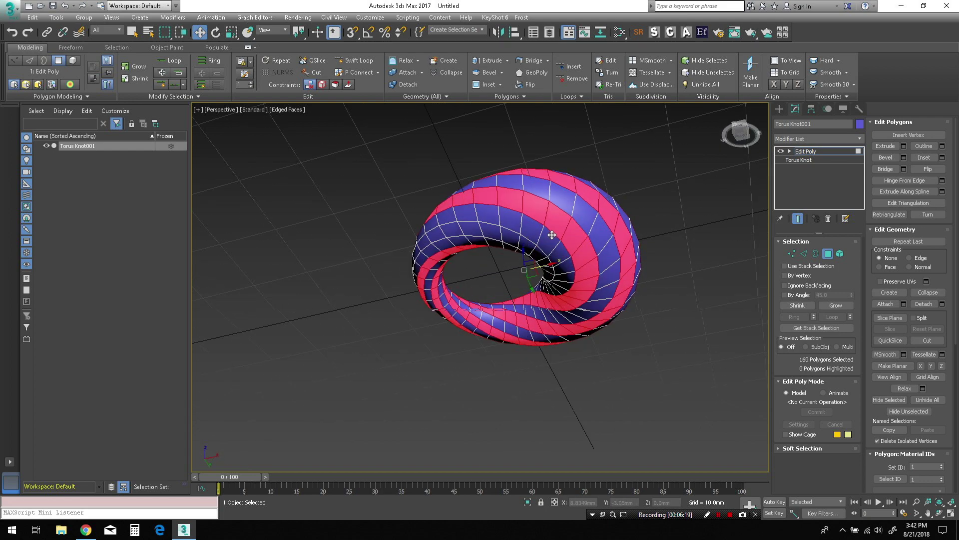
shift+click(537, 219)
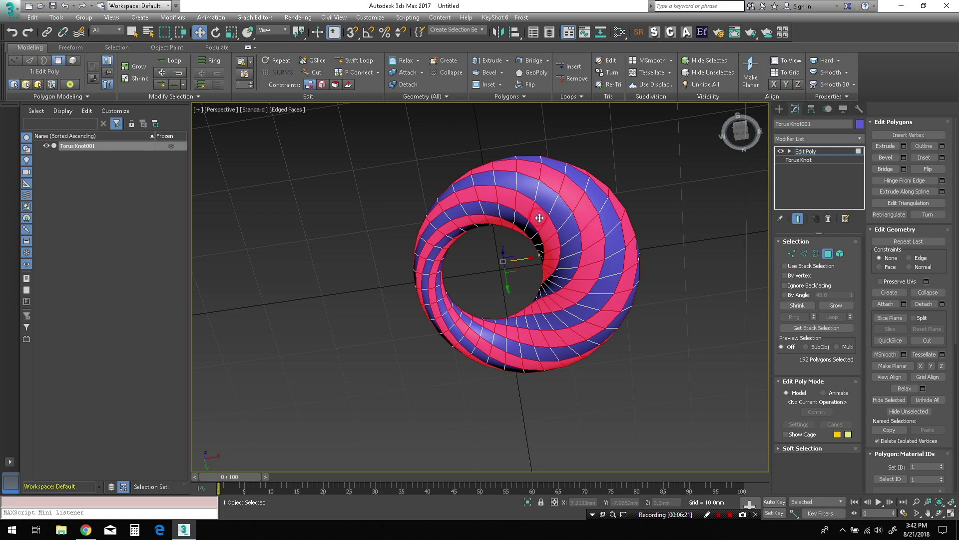
alt+middle_drag(587, 343, 574, 348)
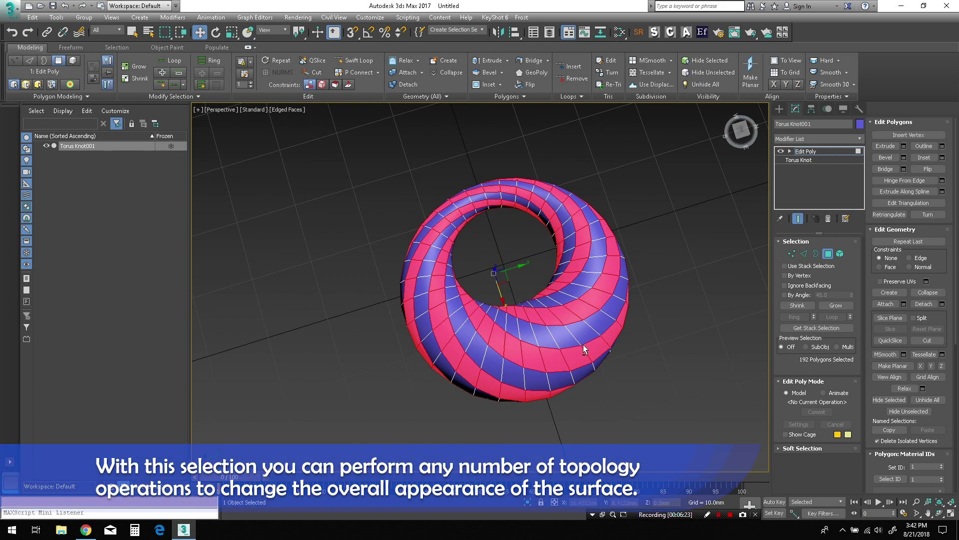
alt+middle_drag(574, 349, 556, 377)
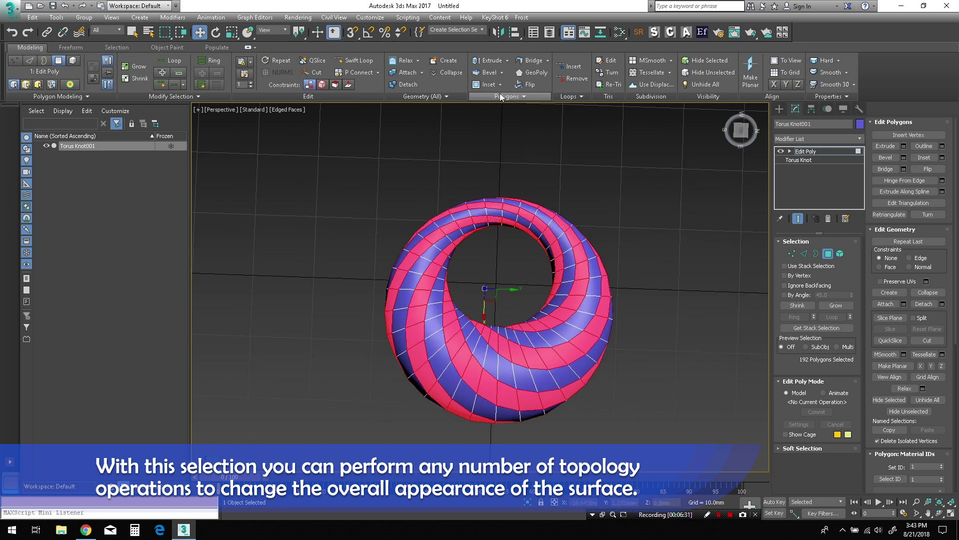
- Inset the selected spiral stripe polygons by 0.2872mm
click(488, 84)
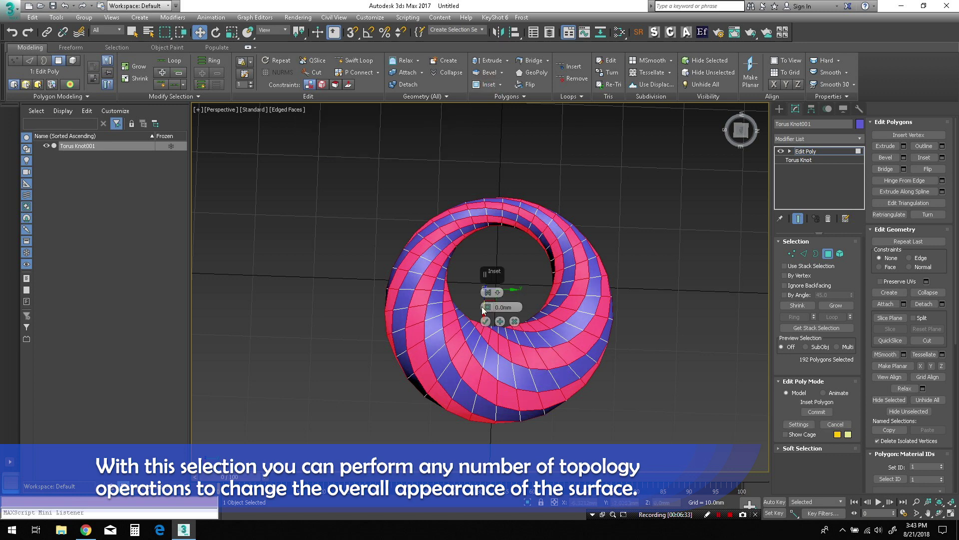
drag(486, 307, 486, 306)
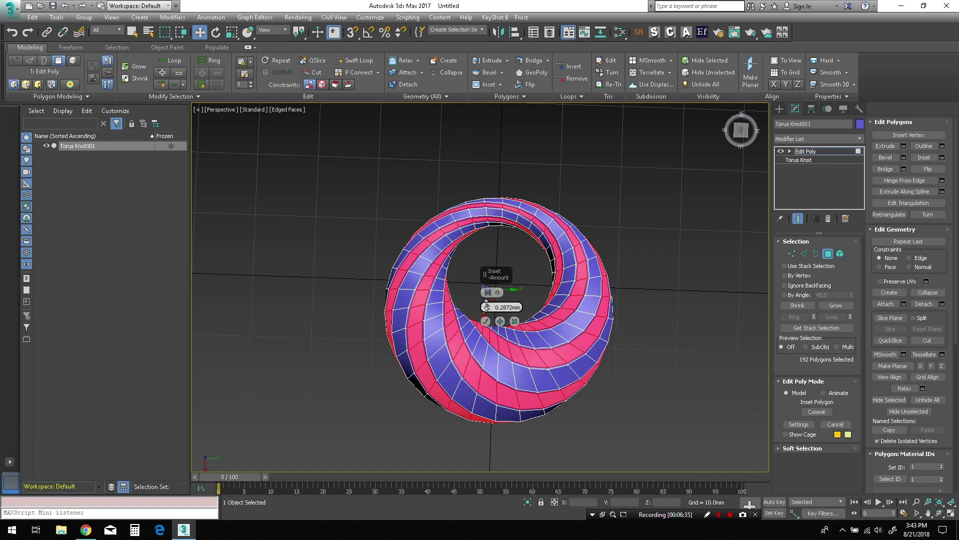
click(485, 321)
alt+middle_drag(540, 322, 563, 314)
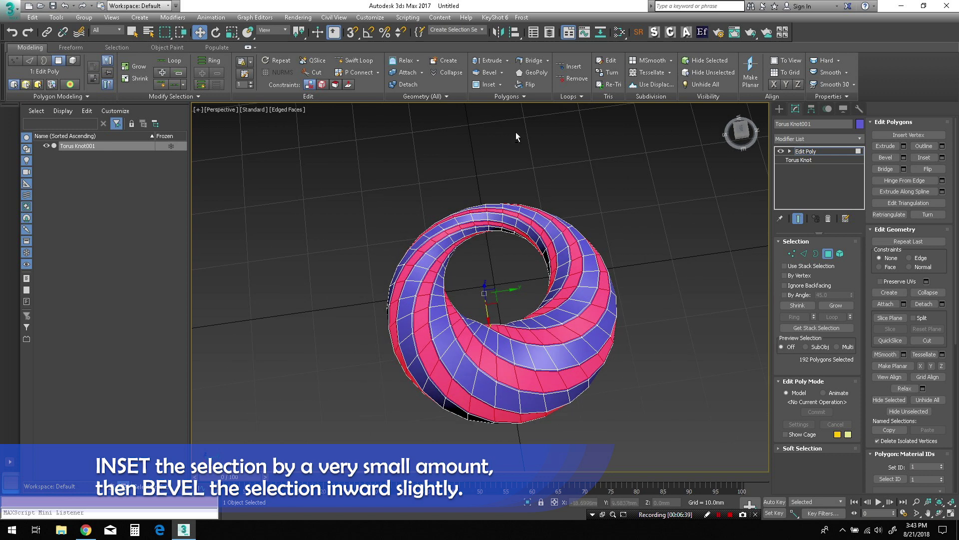
- Bevel the stripes inward with -0.4307mm height and -0.4307mm outline
click(489, 76)
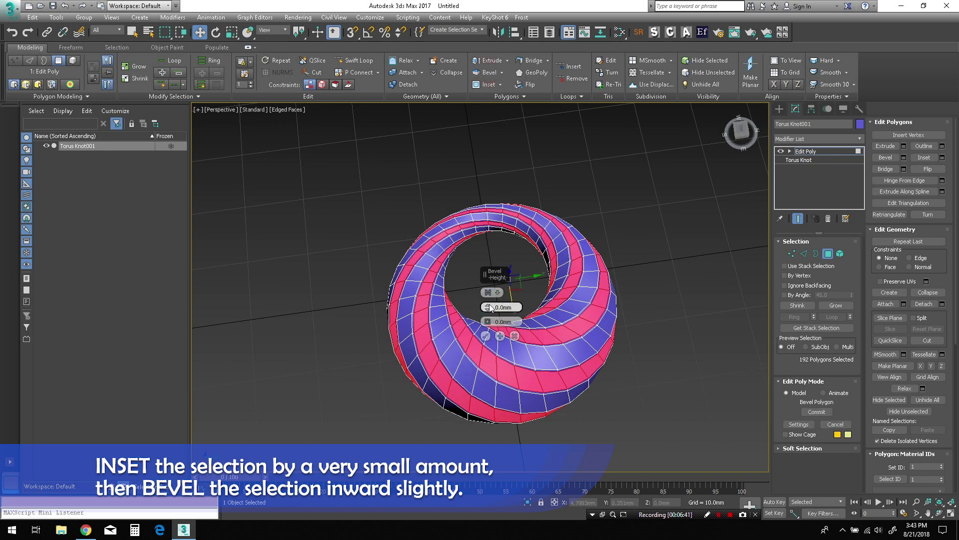
drag(487, 309, 491, 311)
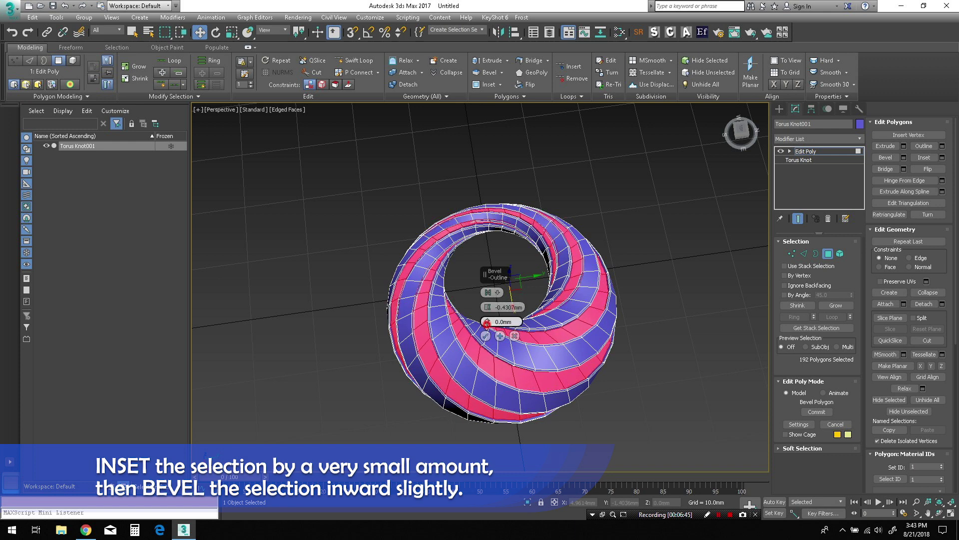
drag(488, 322, 489, 324)
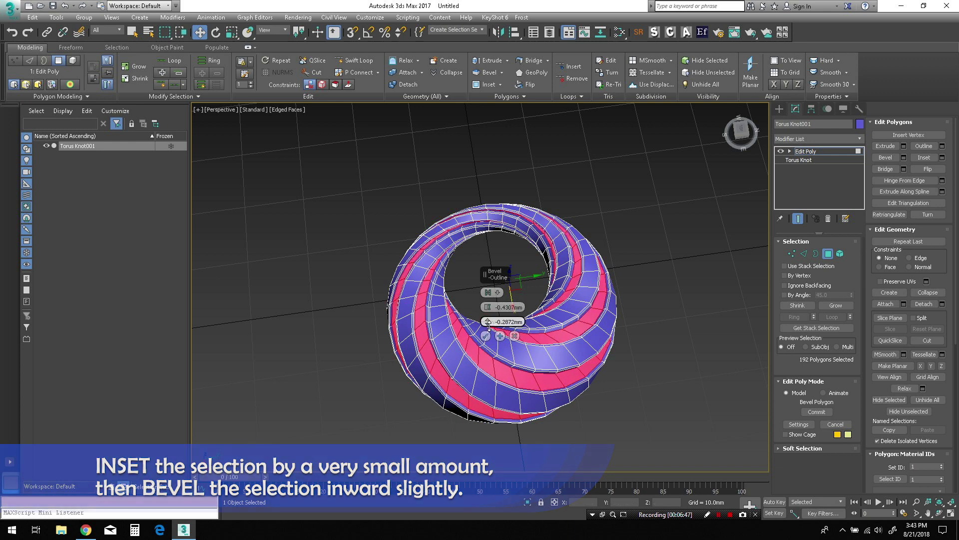
drag(489, 324, 489, 320)
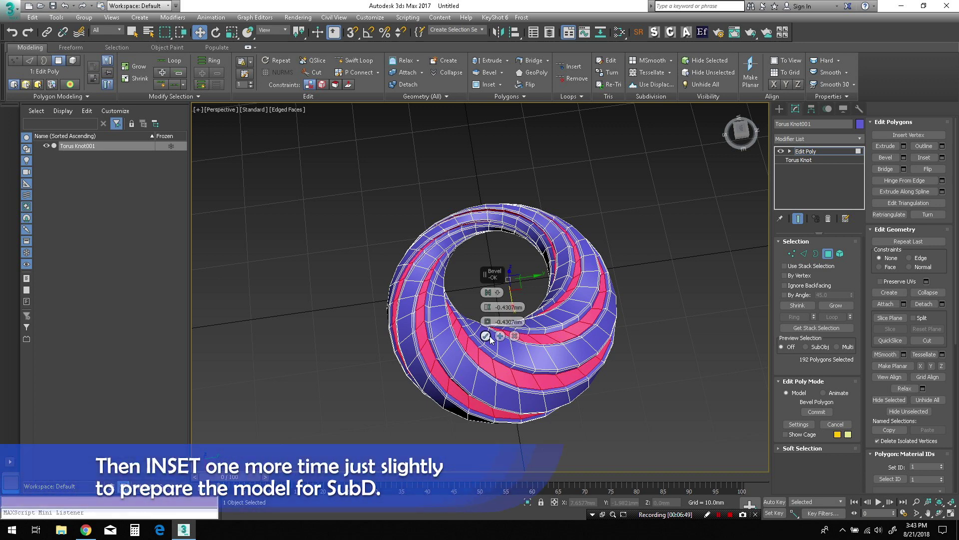
click(486, 335)
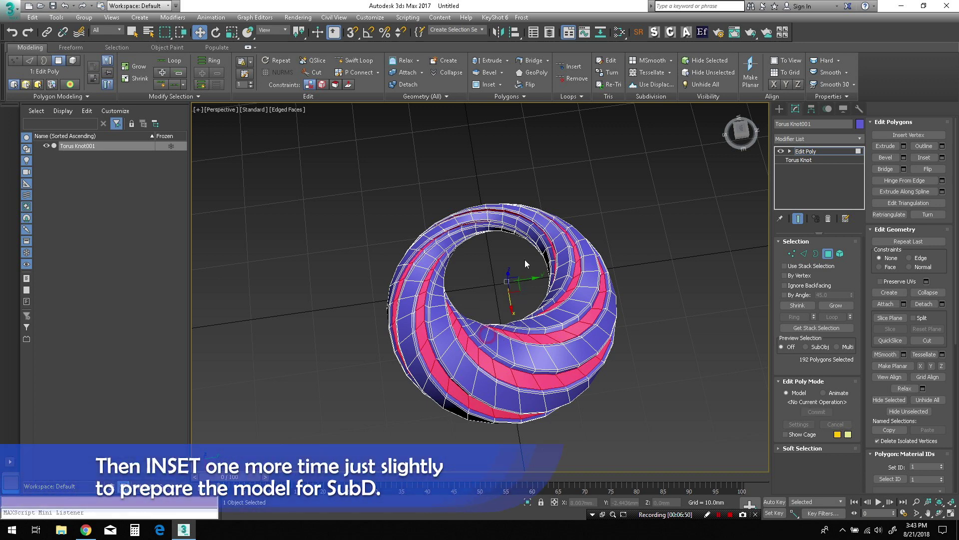
click(488, 84)
- Add a thin 0.0431mm inset around the recessed stripes
drag(492, 312, 494, 323)
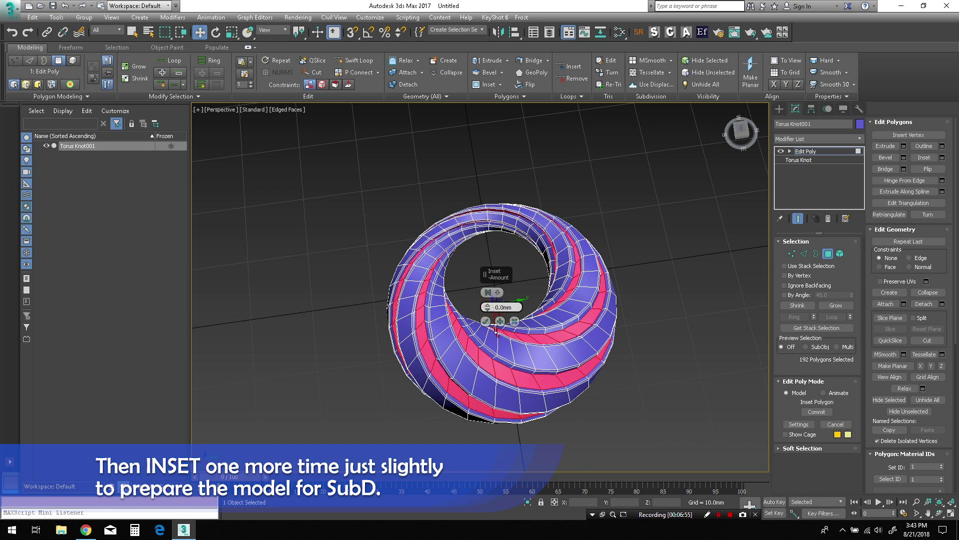
drag(494, 328, 494, 320)
text(0.0001)
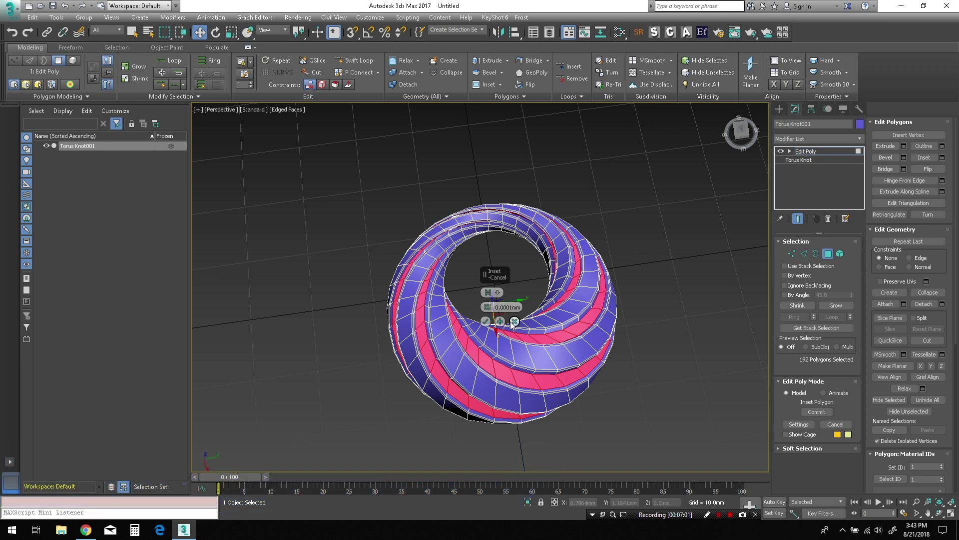
click(486, 322)
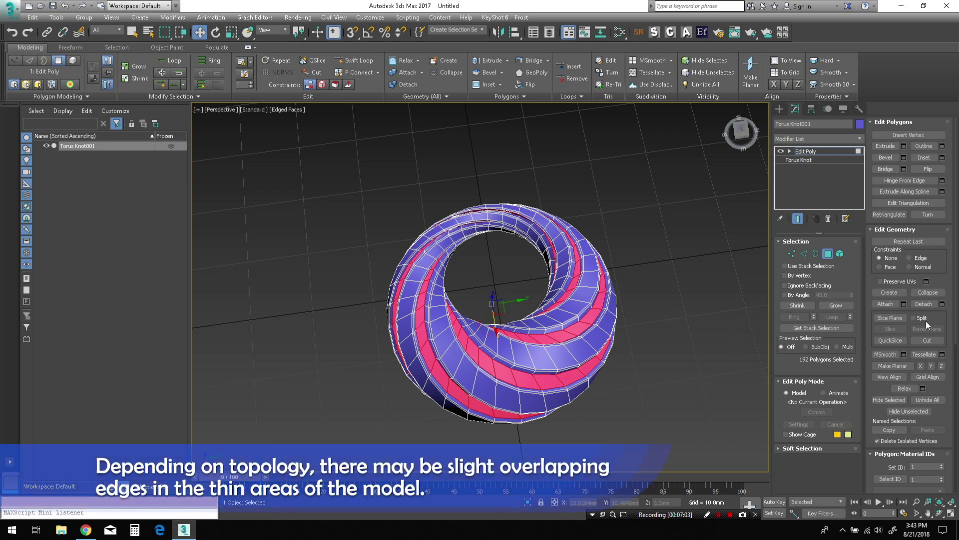
- Orbit and zoom around the ring to inspect the thin inset areas
mouse_move(675, 351)
alt+middle_down()
mouse_move(649, 397)
mouse_move(657, 436)
alt+middle_up()
scroll(501, 248, up, 2)
scroll(497, 242, up, 2)
alt+middle_drag(497, 242, 549, 255)
scroll(554, 257, up, 2)
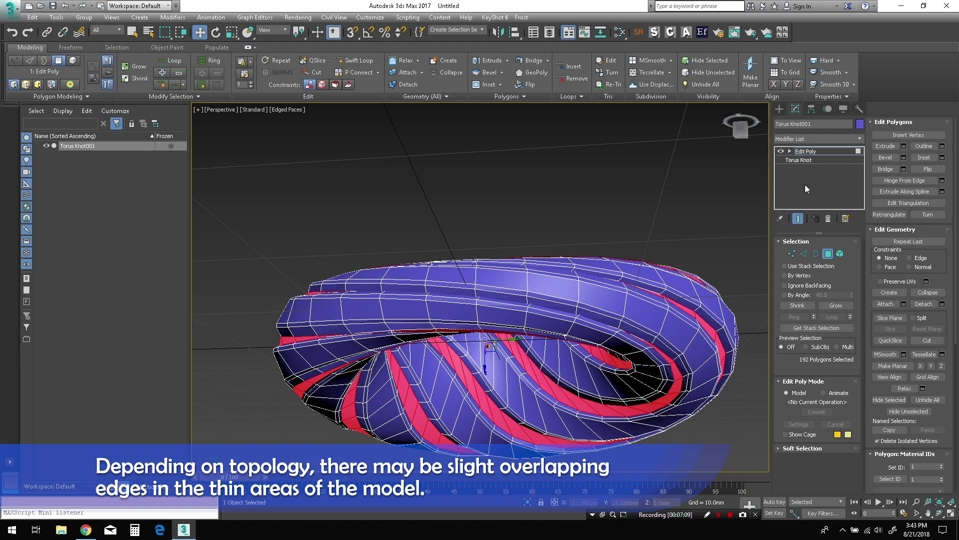
mouse_move(583, 320)
alt+middle_down()
mouse_move(606, 242)
mouse_move(604, 299)
alt+middle_up()
scroll(604, 300, down, 2)
scroll(603, 350, down, 2)
mouse_move(603, 350)
alt+middle_down()
mouse_move(601, 397)
mouse_move(606, 368)
alt+middle_up()
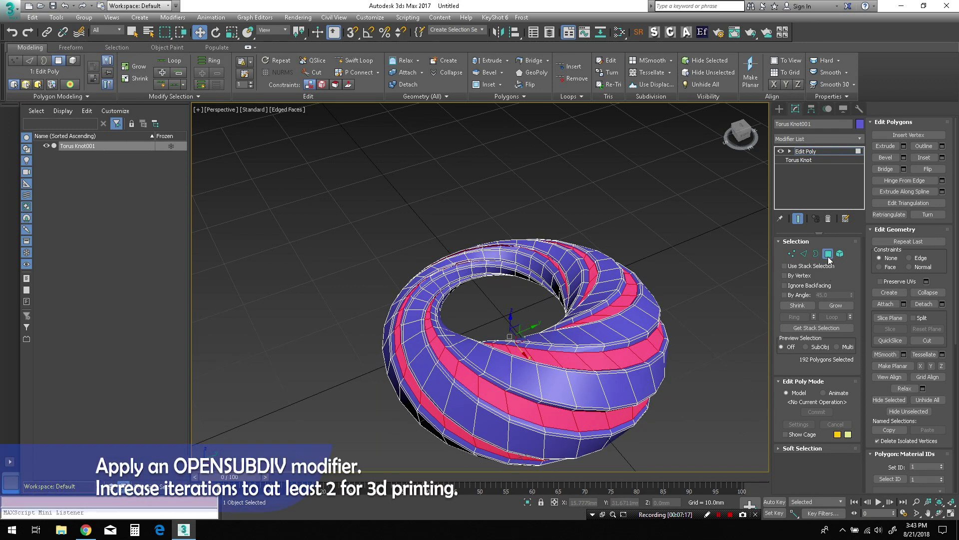
- Exit Polygon mode and add an OpenSubdiv modifier above Edit Poly to smooth the ring
click(828, 253)
click(851, 143)
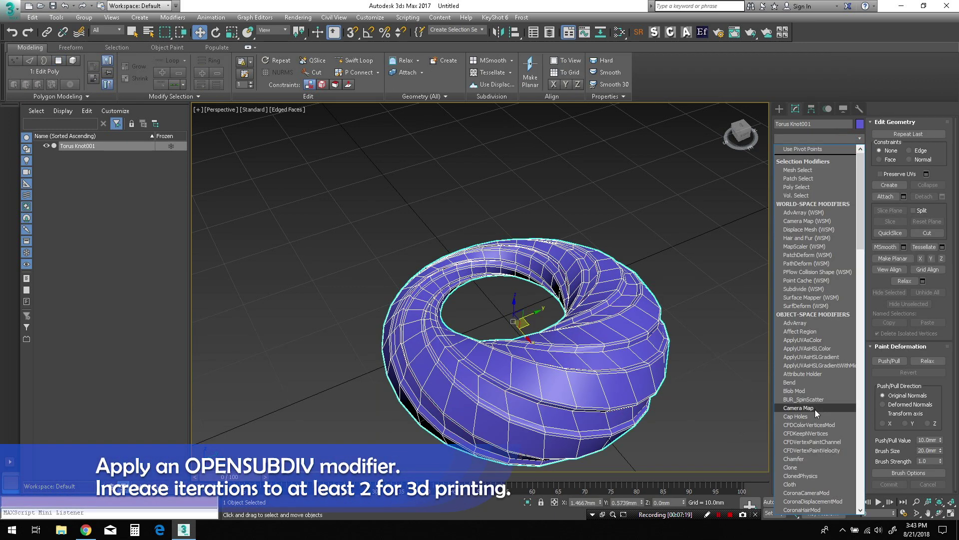
key(o)
key(Return)
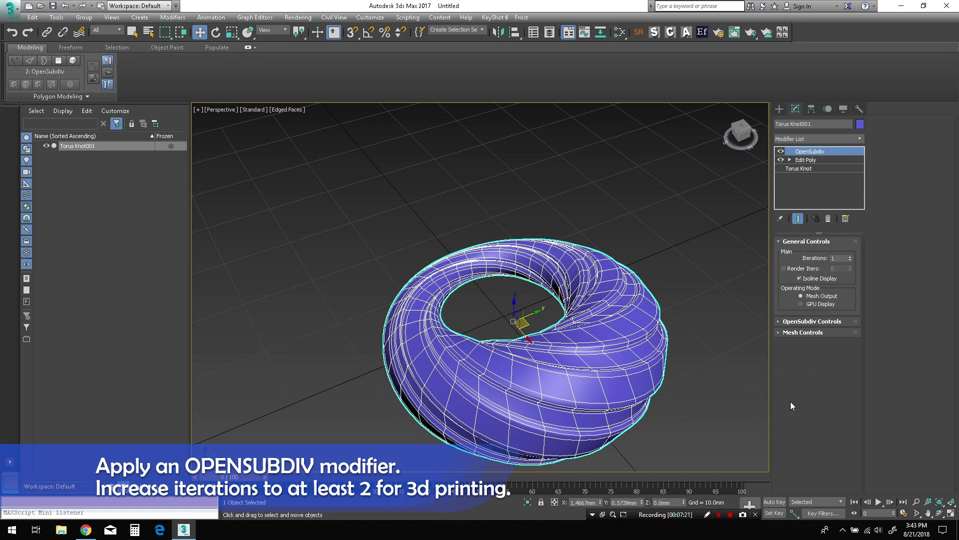
alt+middle_drag(599, 350, 599, 400)
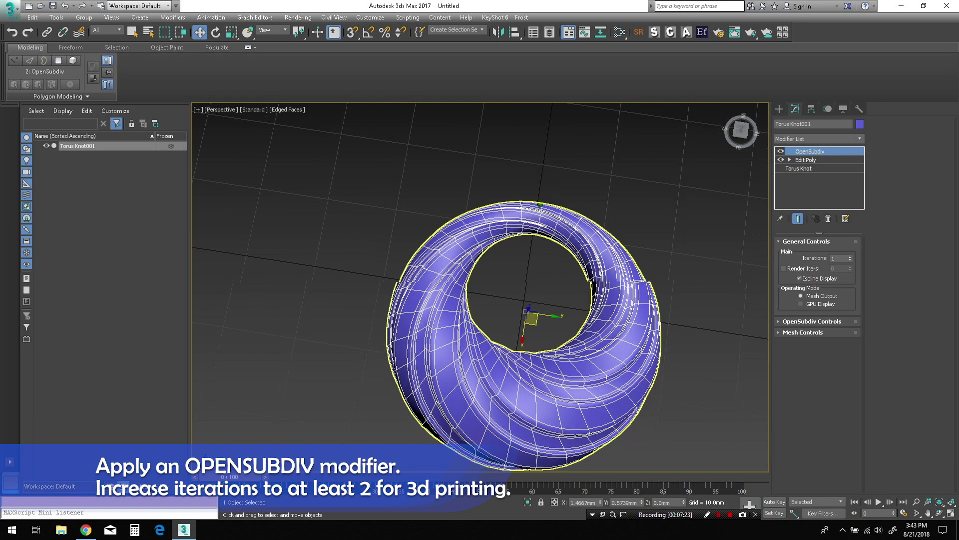
mouse_move(519, 407)
alt+middle_down()
mouse_move(571, 375)
mouse_move(534, 400)
alt+middle_up()
click(831, 160)
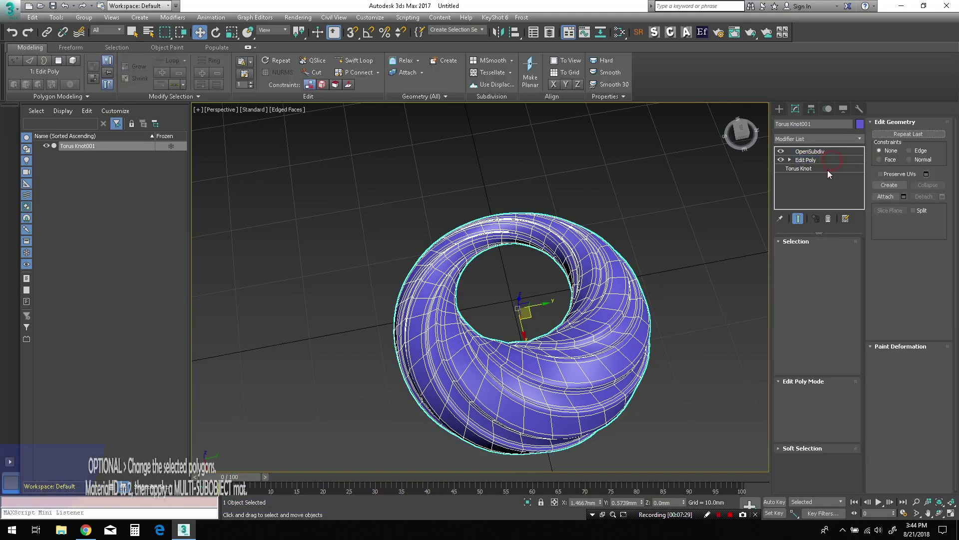
- Give the selected stripe polygons material ID 2
click(828, 253)
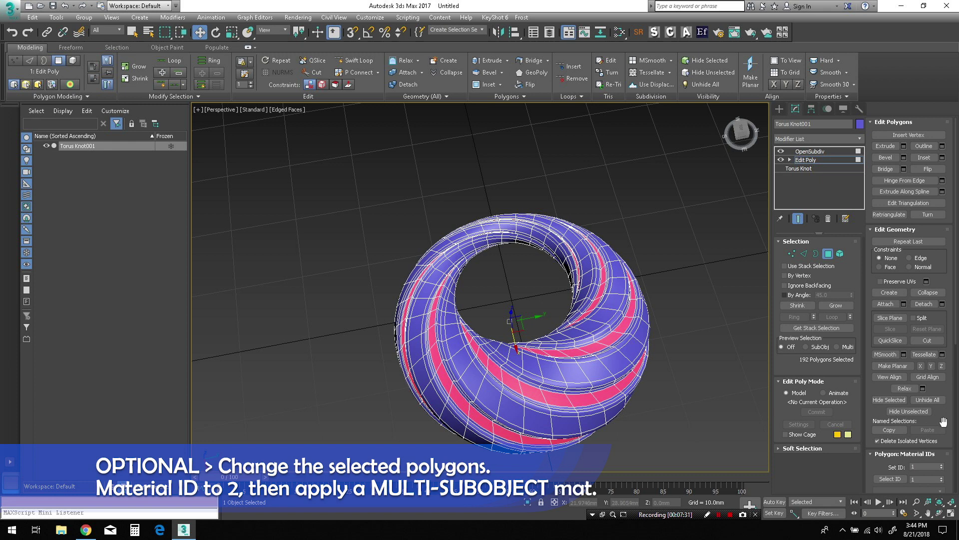
scroll(943, 422, down, 2)
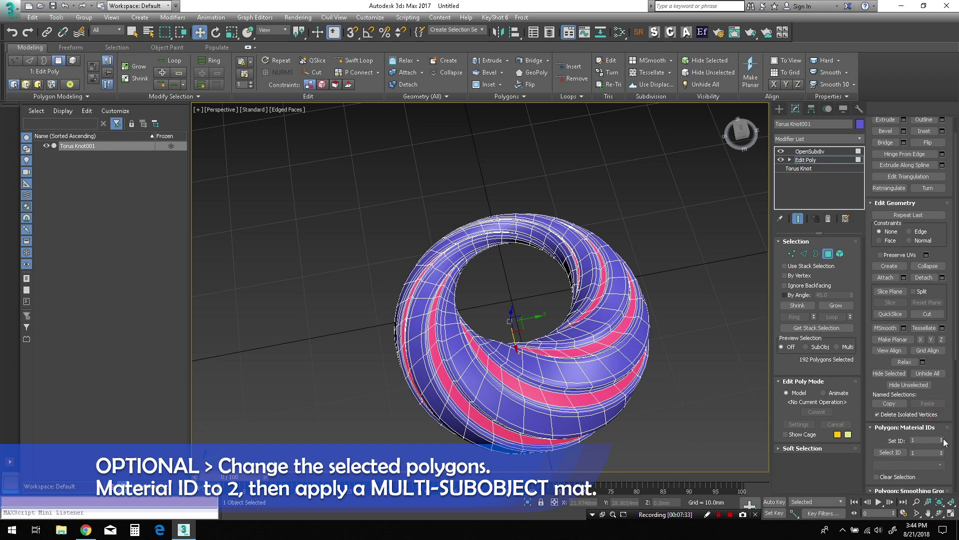
click(942, 438)
- In the Slate Material Editor, add a Multi/Sub-Object and a Standard material
click(621, 36)
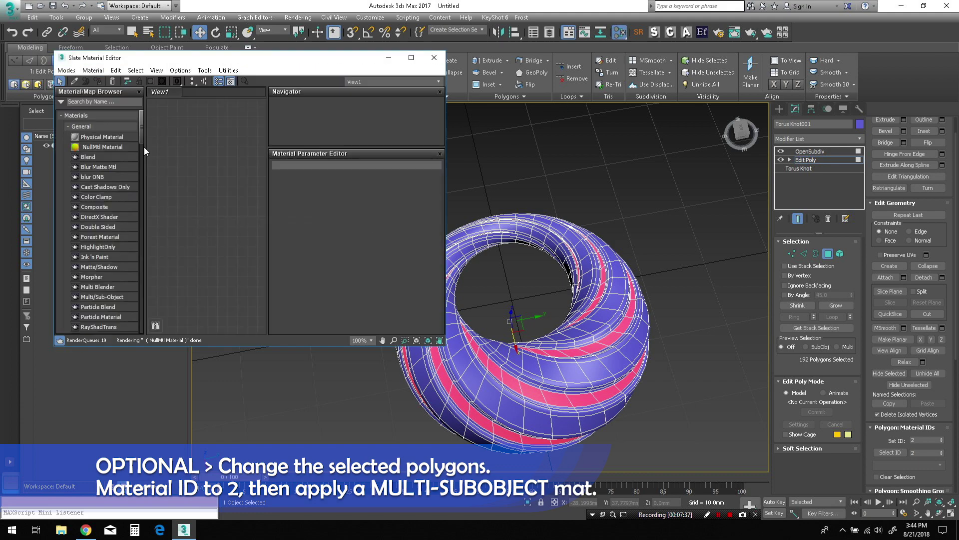
click(90, 102)
text(m)
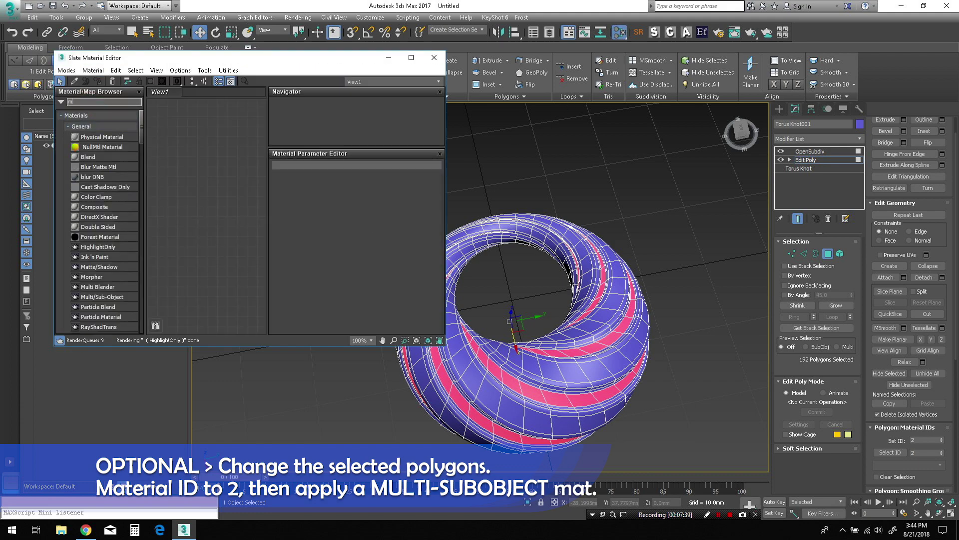
text(ulti)
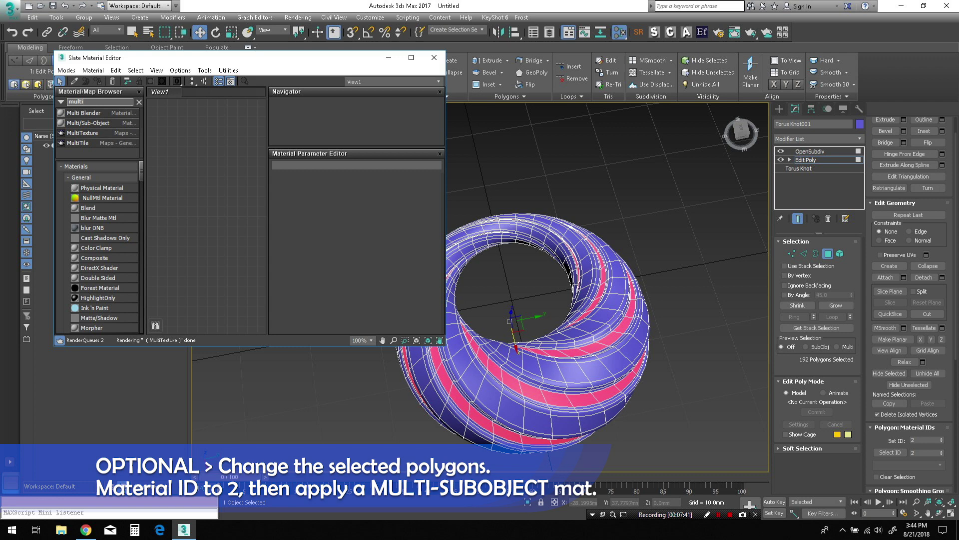
drag(95, 122, 217, 170)
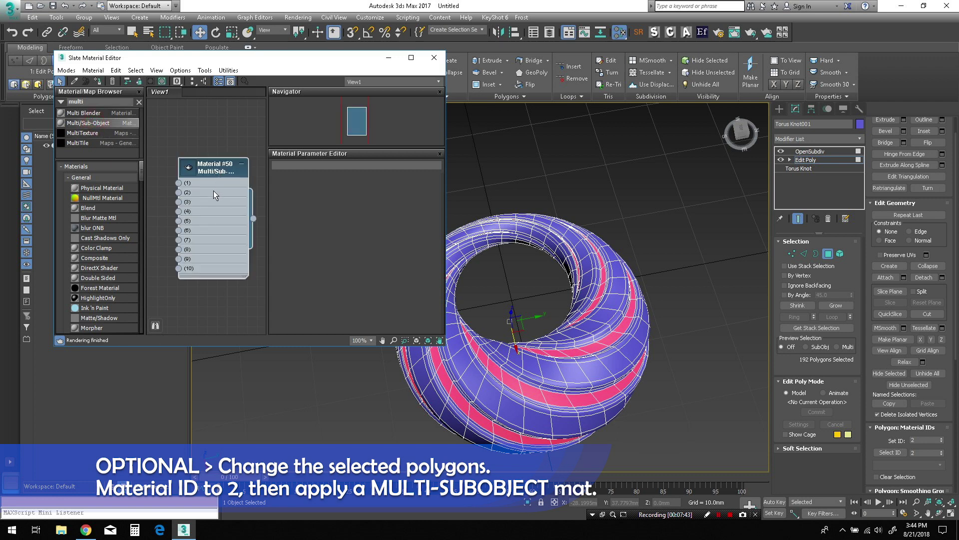
double_click(75, 101)
text(standard)
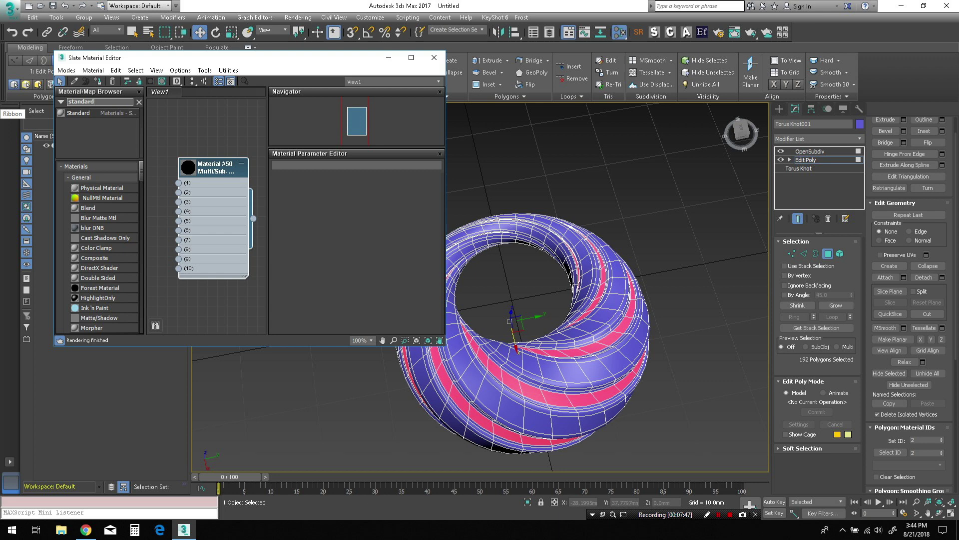
drag(79, 113, 163, 123)
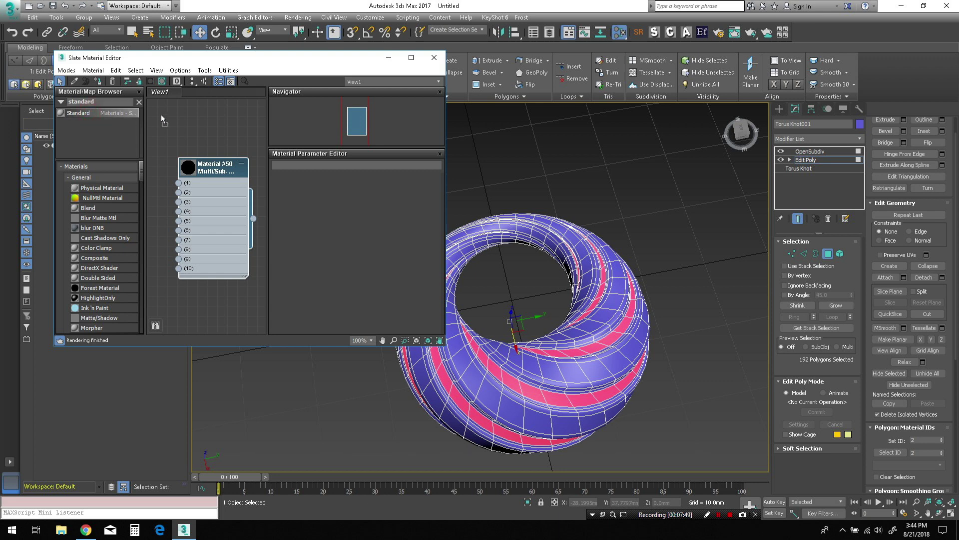
drag(226, 169, 276, 148)
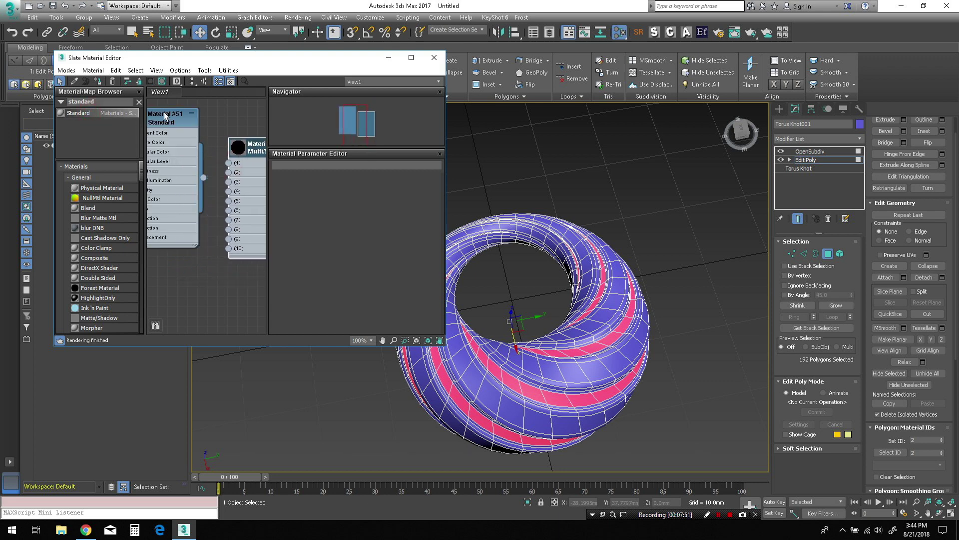
click(168, 123)
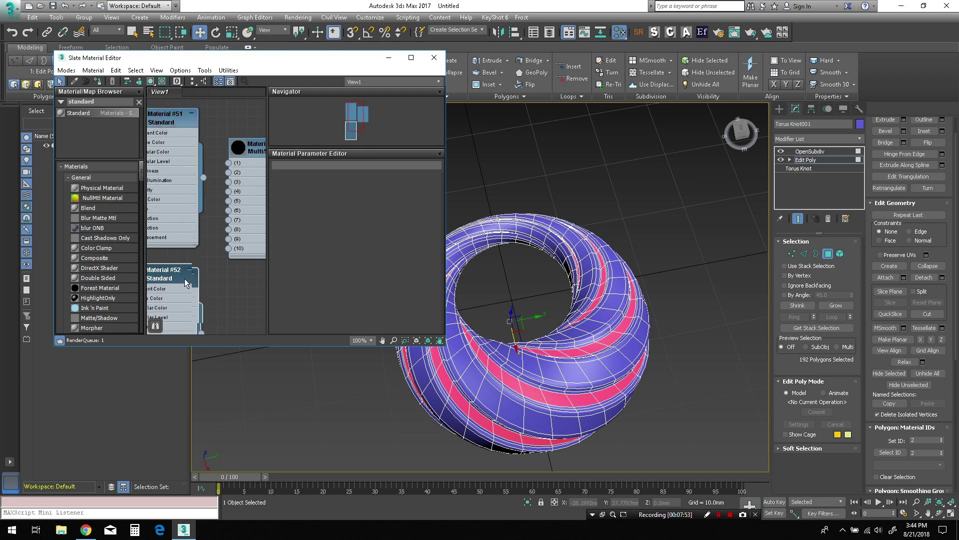
- Set Material #50 to 2 sub-materials and wire #51 to slot 1, #52 to slot 2
double_click(250, 145)
click(320, 193)
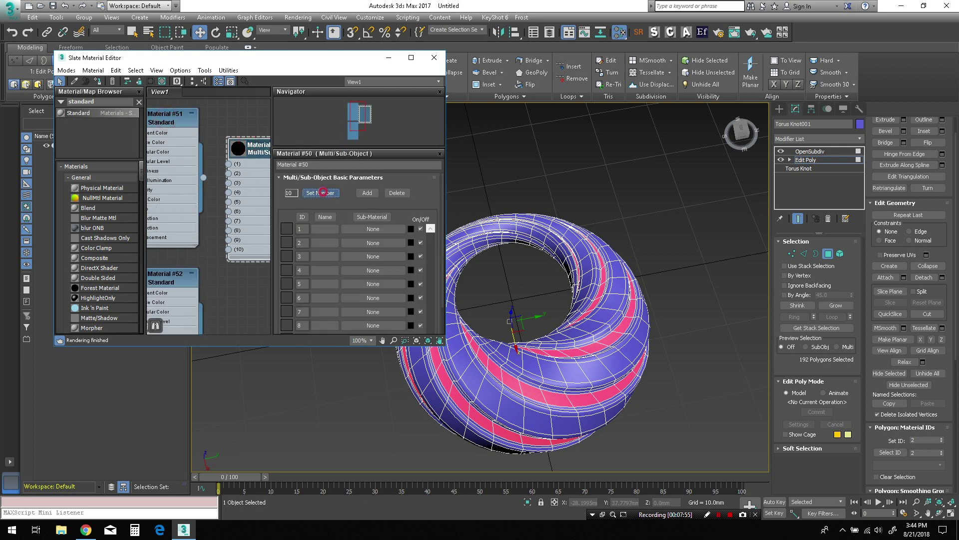
text(2)
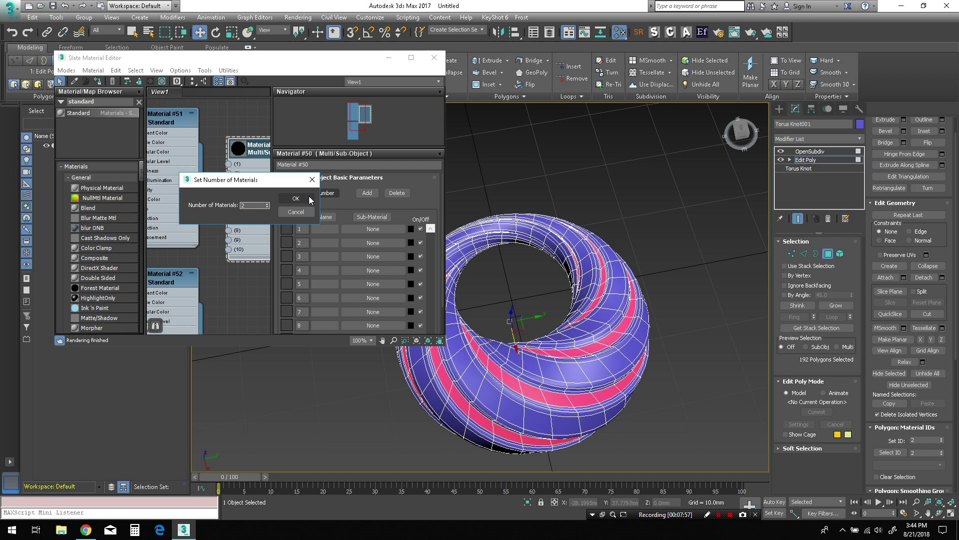
click(296, 199)
drag(203, 177, 228, 164)
middle_drag(234, 256, 222, 206)
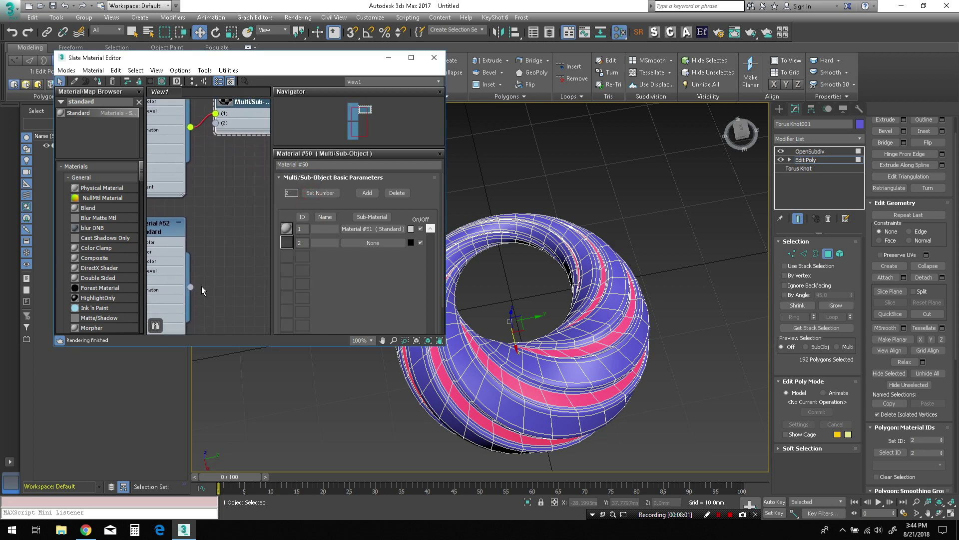
drag(190, 287, 217, 124)
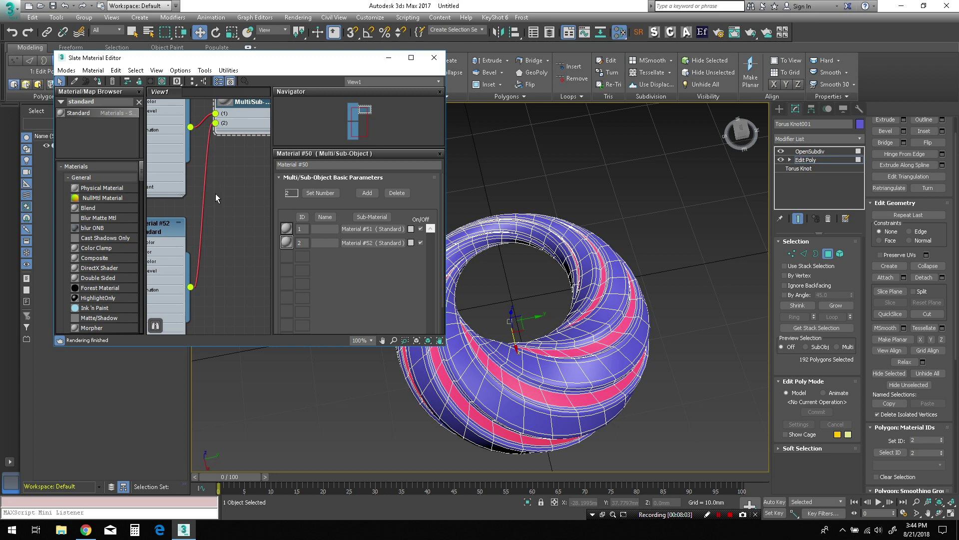
click(411, 242)
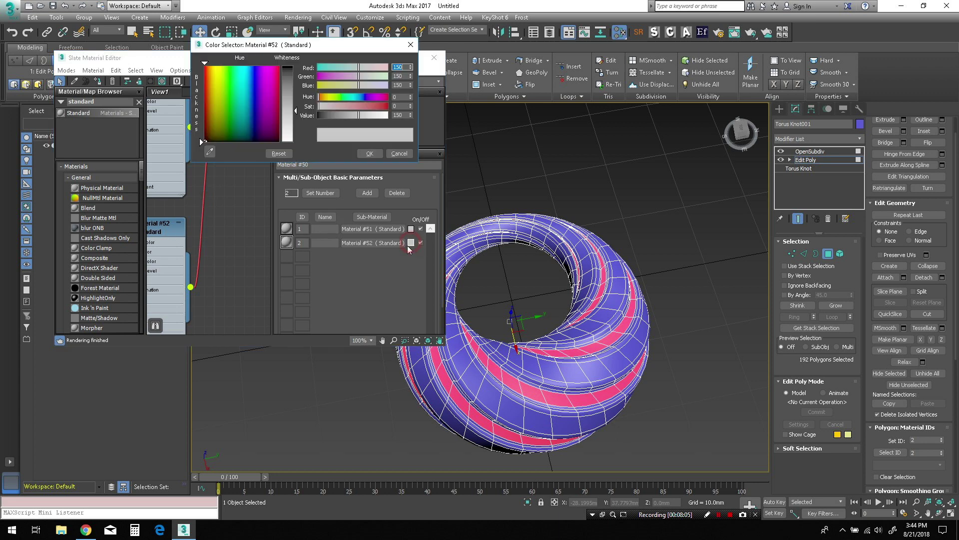
- Make Material #52 black and Material #51's diffuse colour saturated red
drag(290, 78, 289, 141)
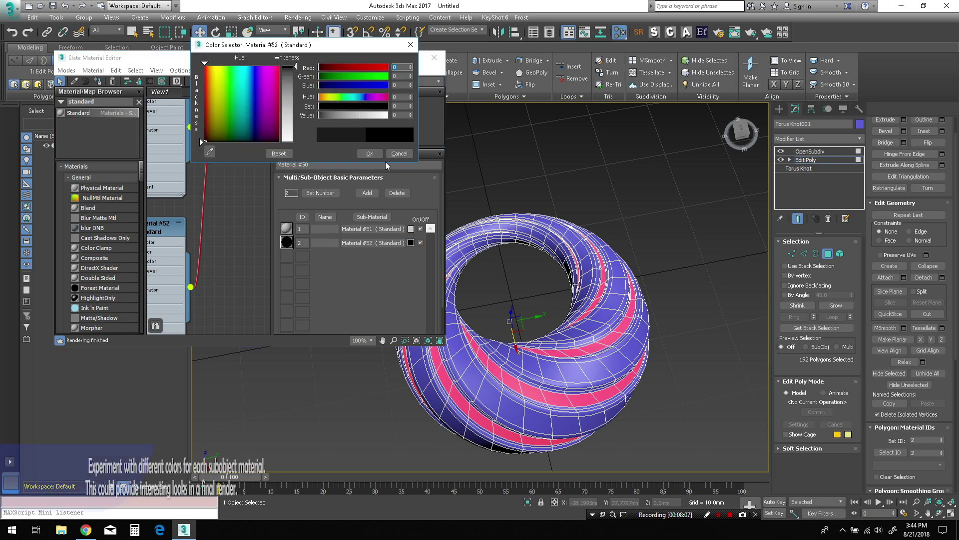
click(370, 153)
click(369, 229)
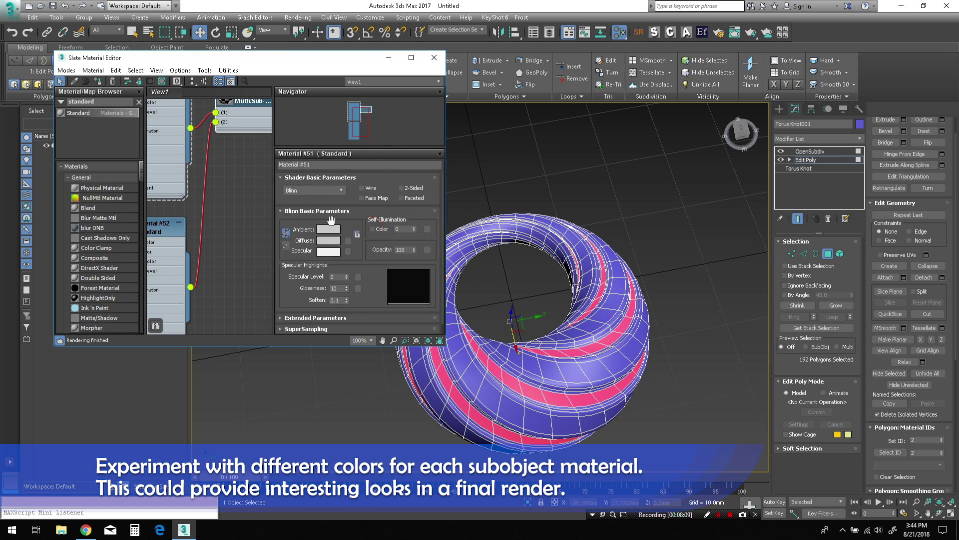
click(329, 241)
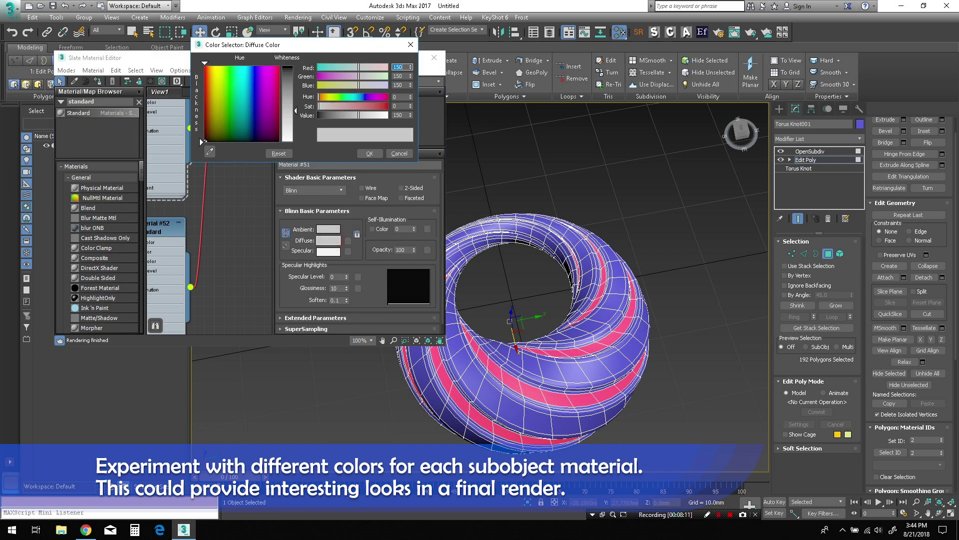
drag(199, 138, 201, 65)
drag(283, 87, 289, 66)
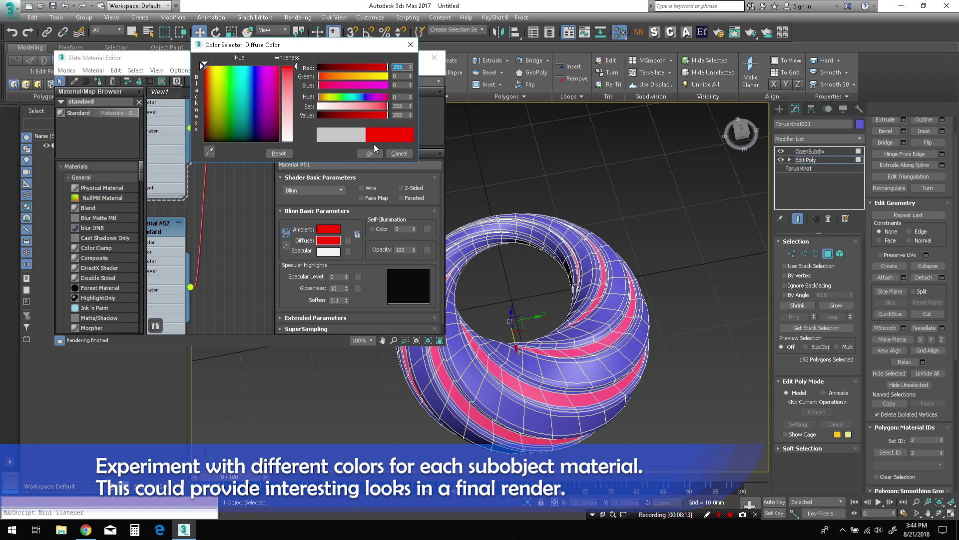
click(370, 154)
- Apply Multi/Sub-Object Material #50 to the torus knot and exit Polygon mode
middle_drag(258, 176, 200, 245)
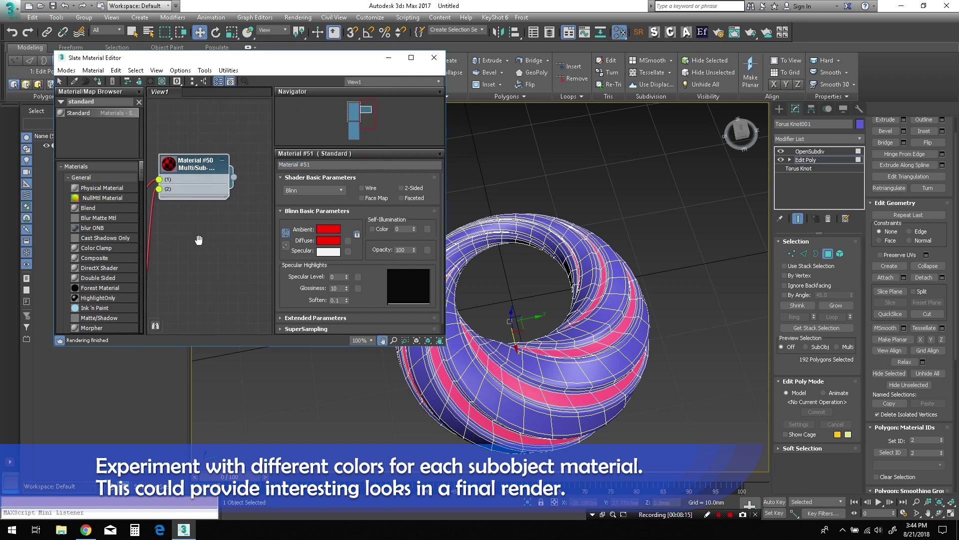
drag(234, 182, 461, 366)
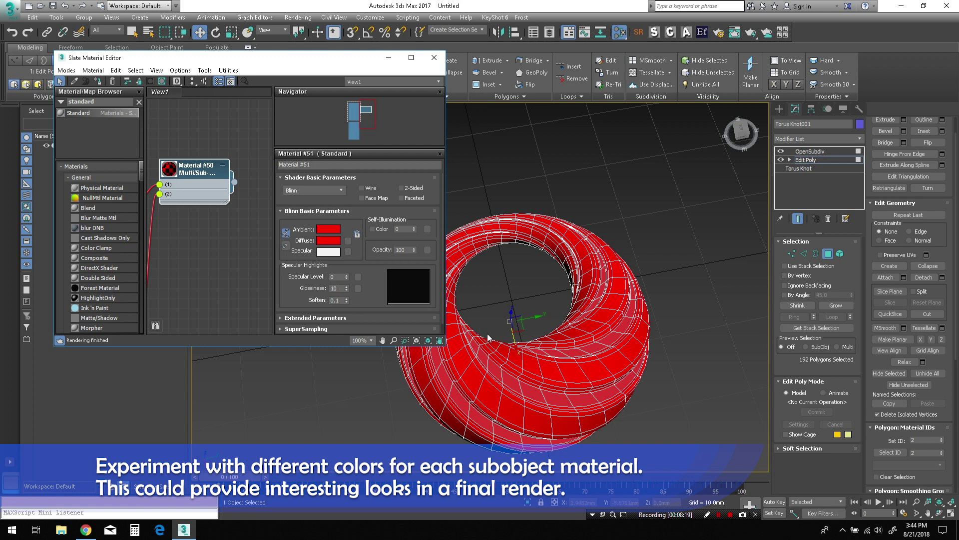
click(236, 231)
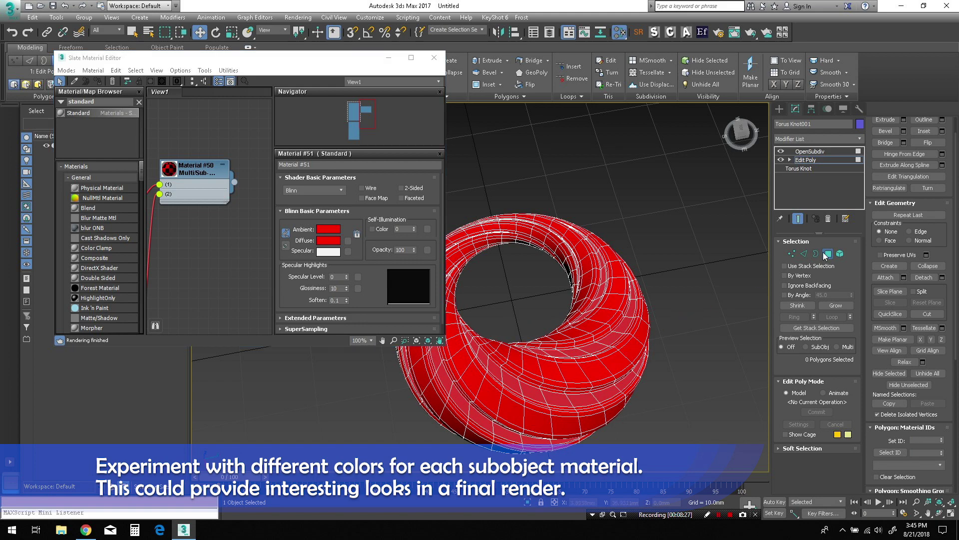
click(828, 254)
mouse_move(689, 371)
alt+middle_down()
mouse_move(659, 386)
mouse_move(661, 357)
mouse_move(697, 370)
mouse_move(676, 403)
alt+middle_up()
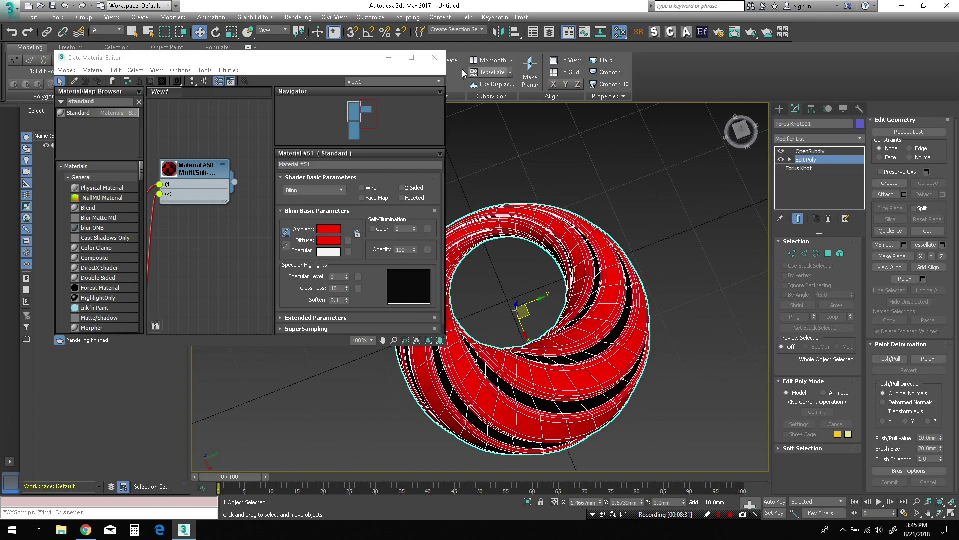
click(433, 58)
- Change sub-material #51's colour to black
scroll(499, 299, down, 2)
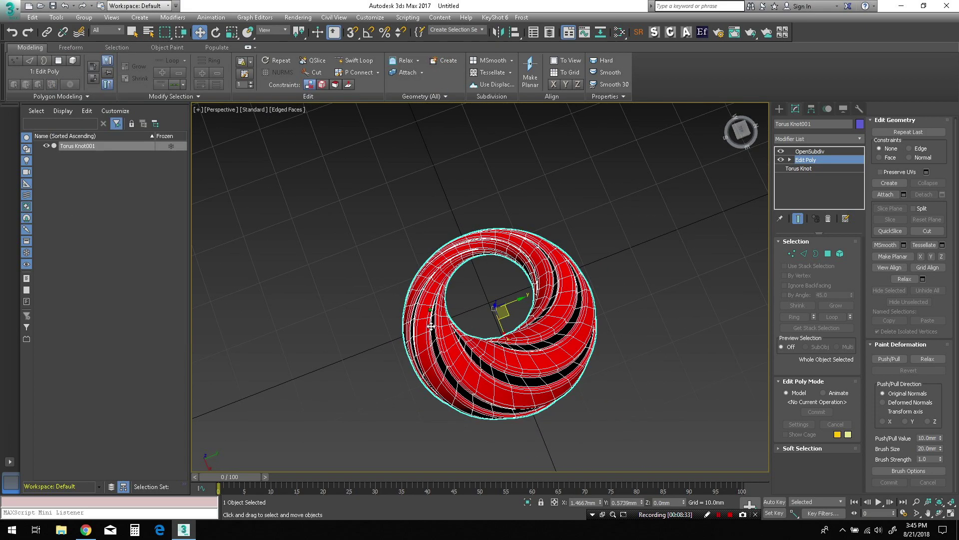
click(620, 32)
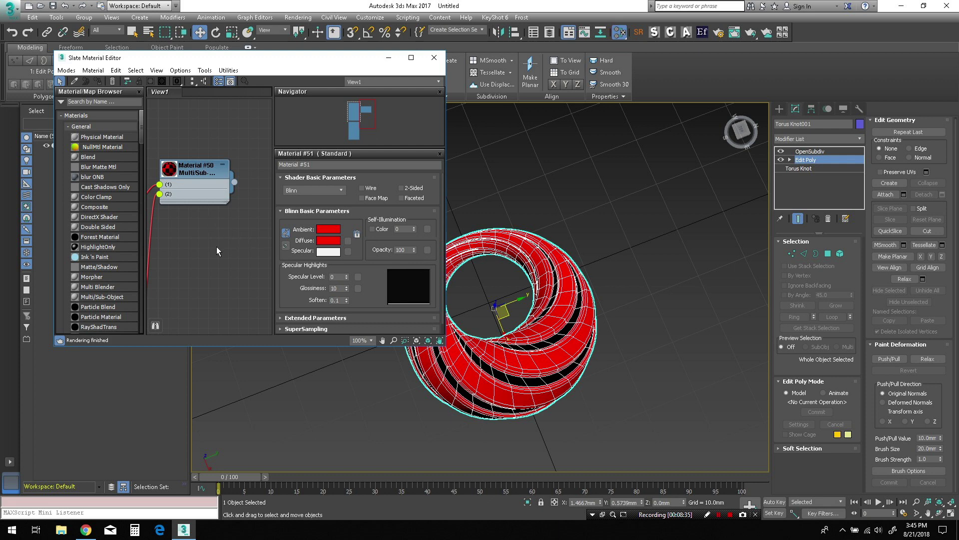
double_click(229, 200)
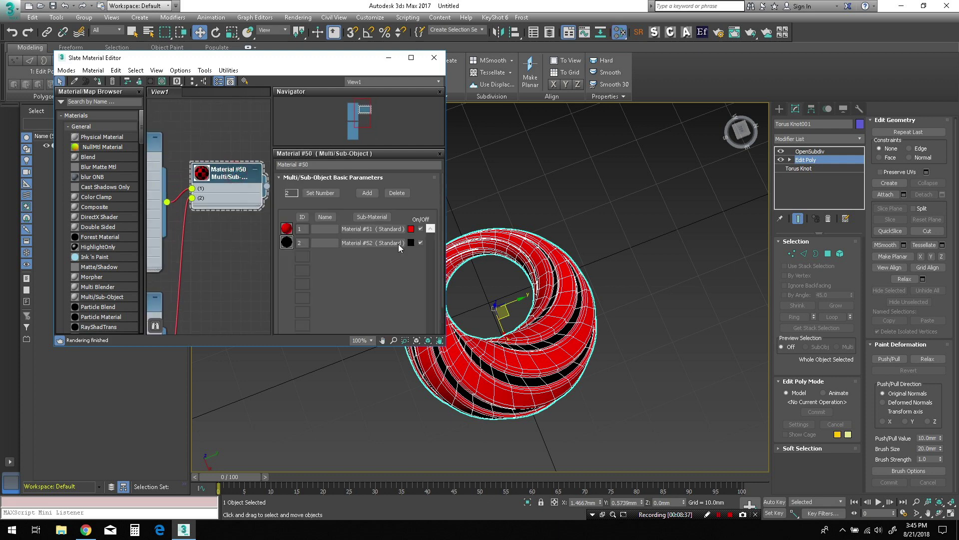
click(410, 229)
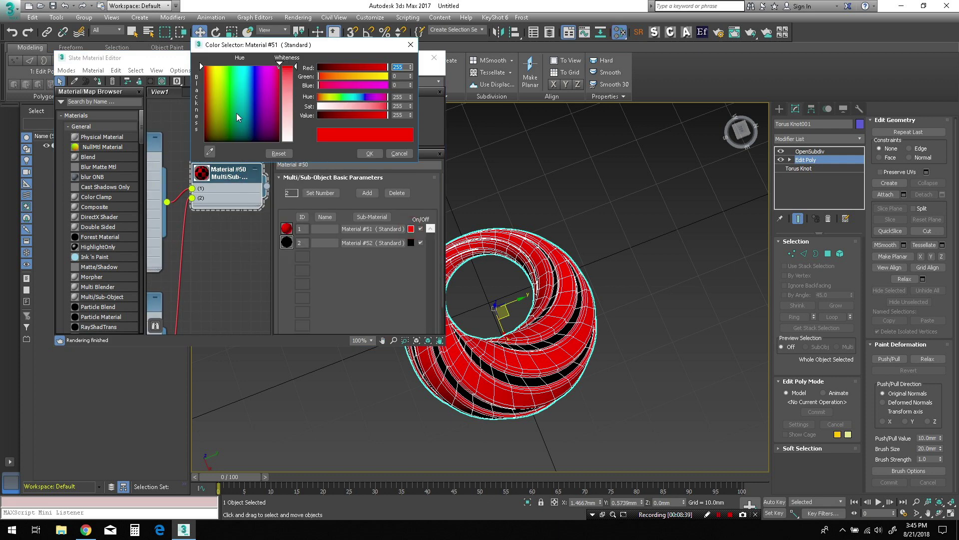
drag(236, 115, 199, 139)
click(370, 153)
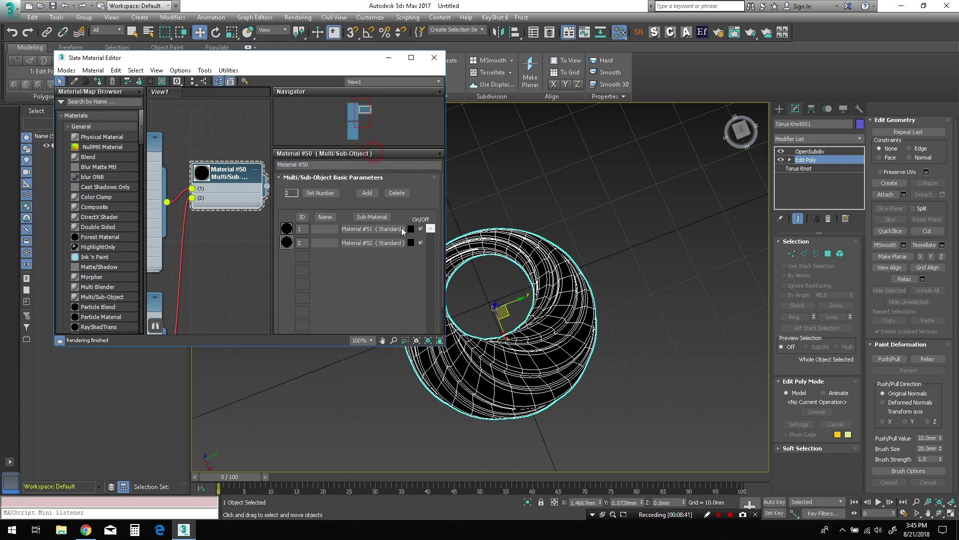
- Change sub-material #52's colour to red and close the material editor
click(411, 243)
click(237, 83)
drag(236, 83, 206, 81)
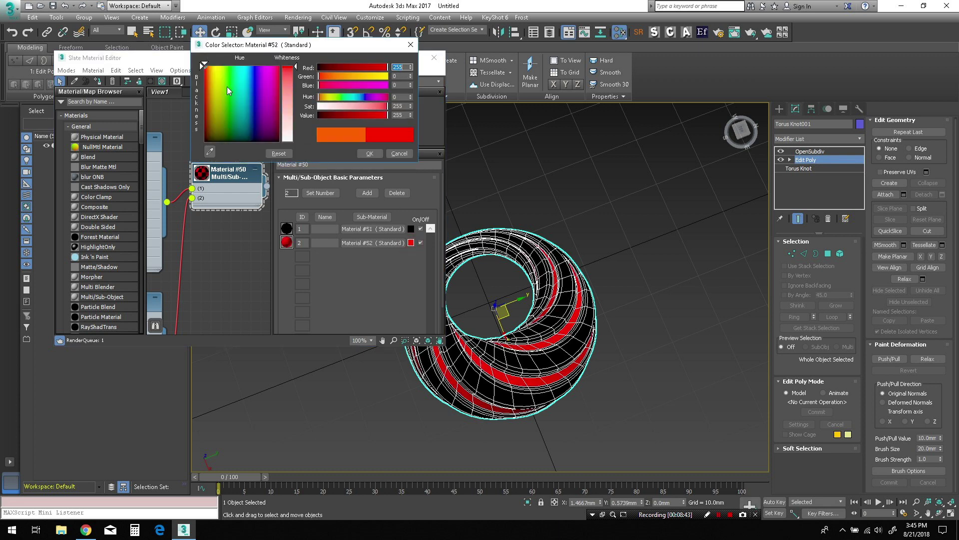
click(370, 154)
mouse_move(580, 363)
alt+middle_down()
mouse_move(548, 276)
mouse_move(525, 285)
alt+middle_up()
click(434, 58)
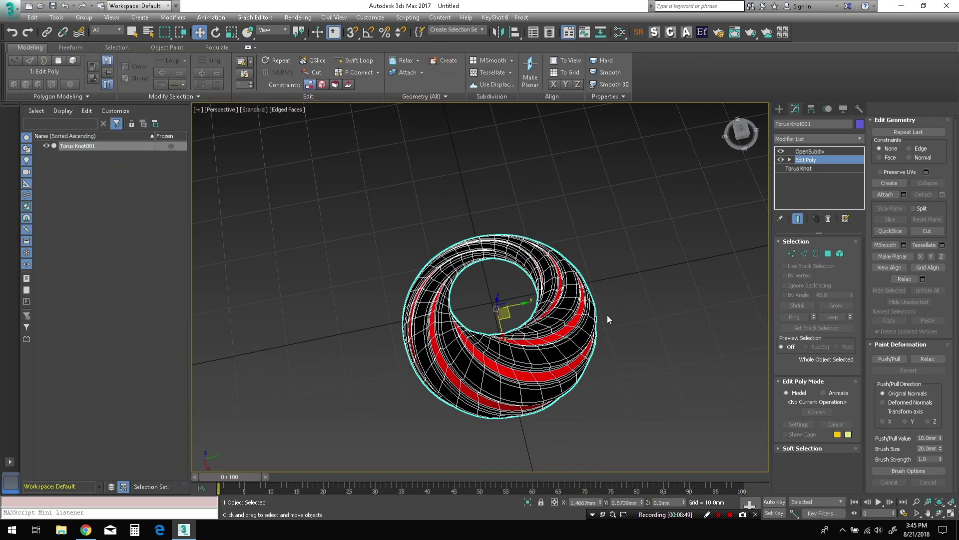
alt+middle_drag(553, 312, 568, 315)
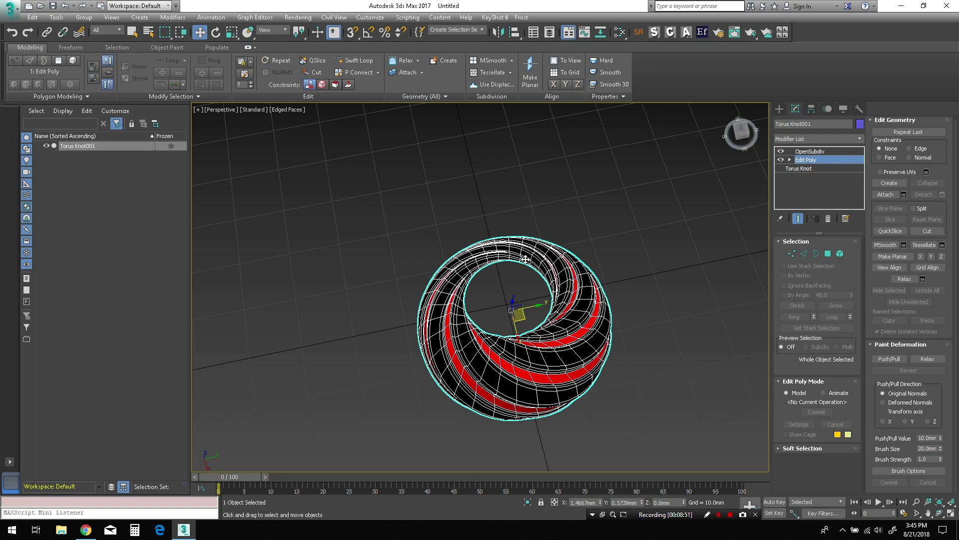
key(F4)
- Reselect the torus knot and turn Edged Faces back on with F4
click(628, 346)
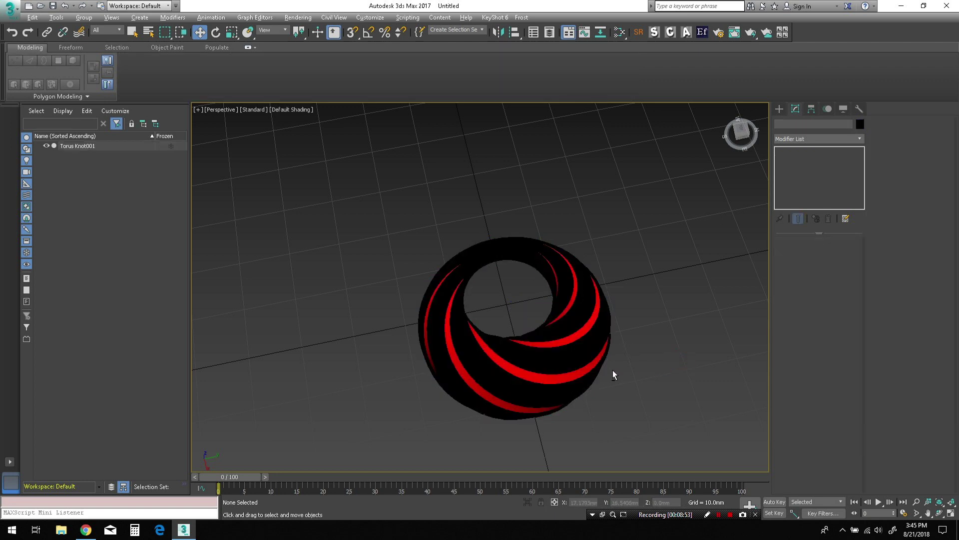
mouse_move(617, 414)
alt+middle_down()
mouse_move(575, 363)
mouse_move(619, 382)
mouse_move(627, 364)
mouse_move(596, 282)
alt+middle_up()
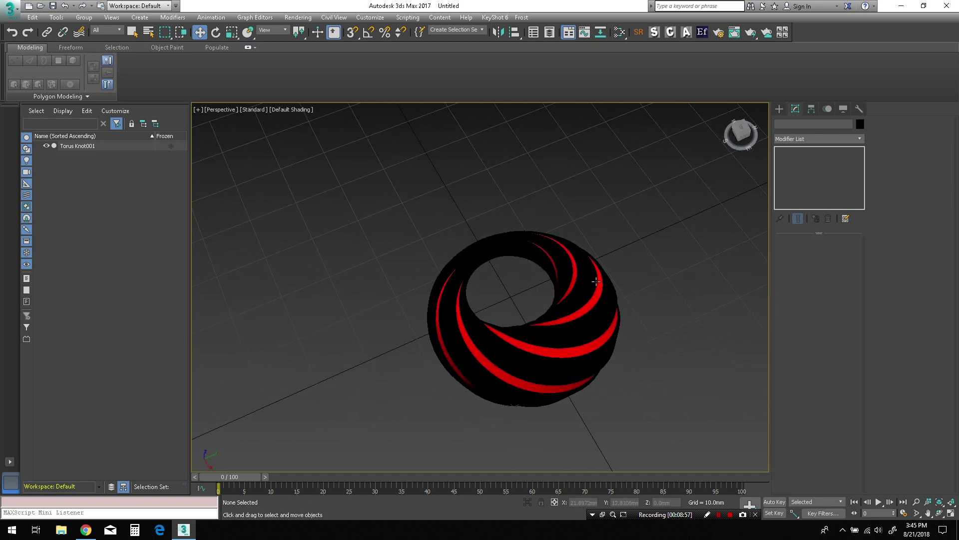
click(597, 335)
key(F4)
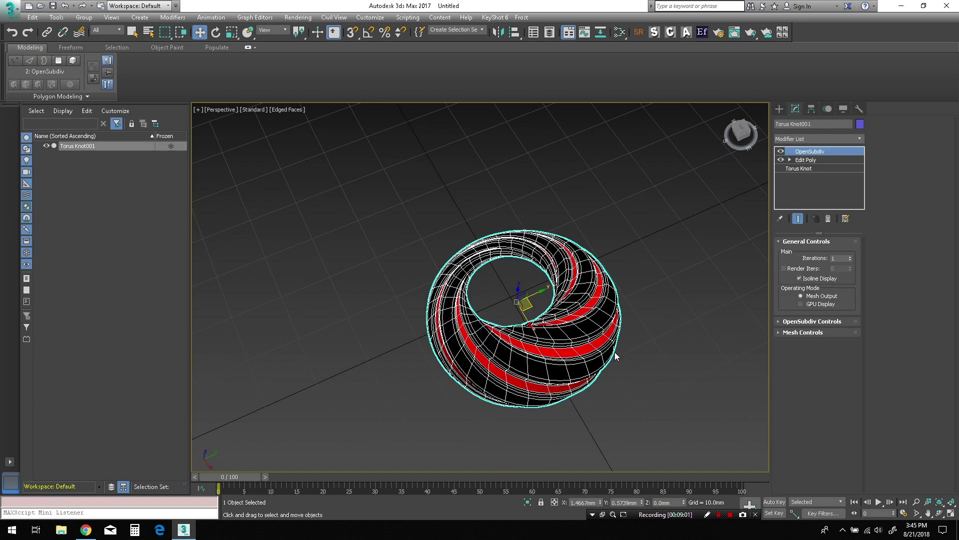
- Raise OpenSubdiv iterations to 2 and orbit to inspect the smoother ring
click(851, 257)
alt+middle_drag(669, 332, 663, 356)
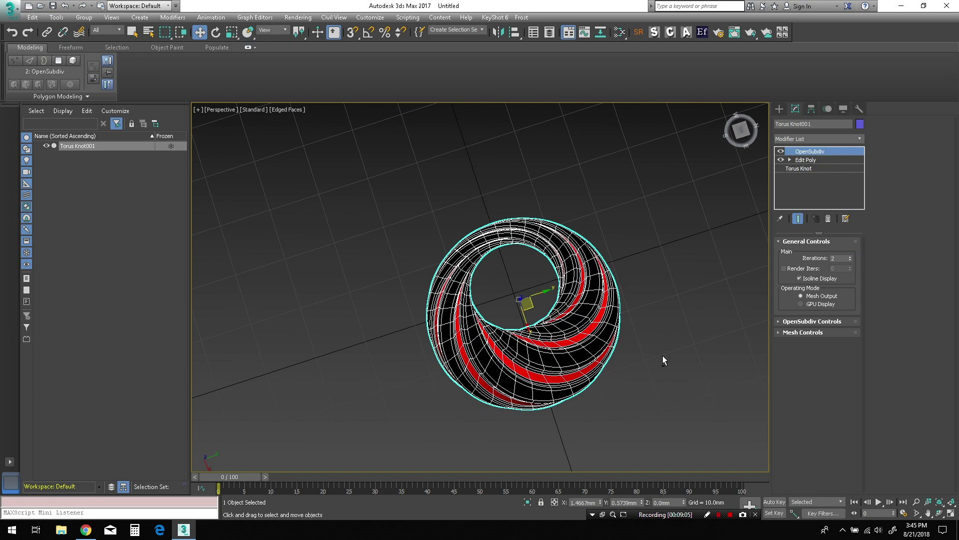
click(801, 278)
scroll(566, 379, up, 2)
mouse_move(500, 350)
alt+middle_down()
mouse_move(500, 375)
mouse_move(499, 350)
alt+middle_up()
mouse_move(661, 362)
alt+middle_down()
mouse_move(615, 403)
mouse_move(609, 385)
mouse_move(626, 367)
alt+middle_up()
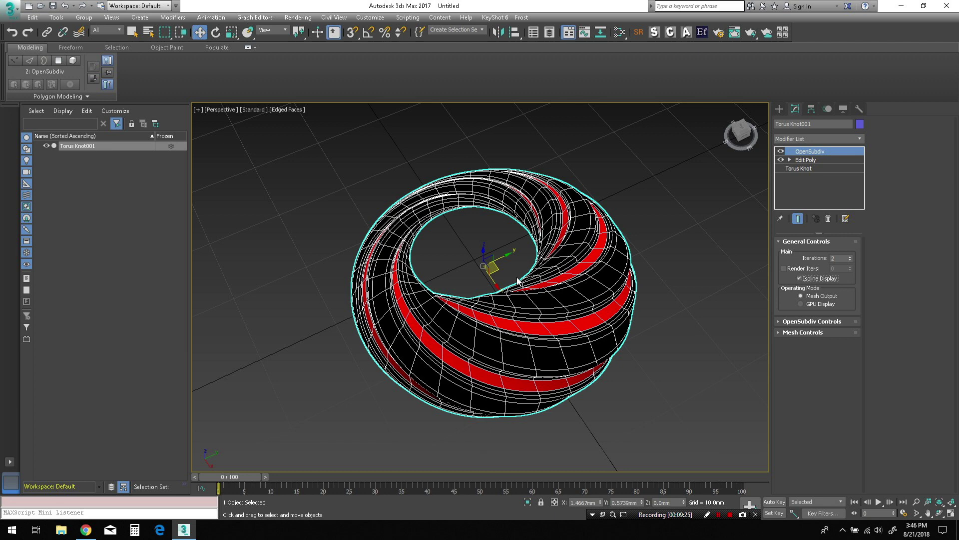
click(730, 515)
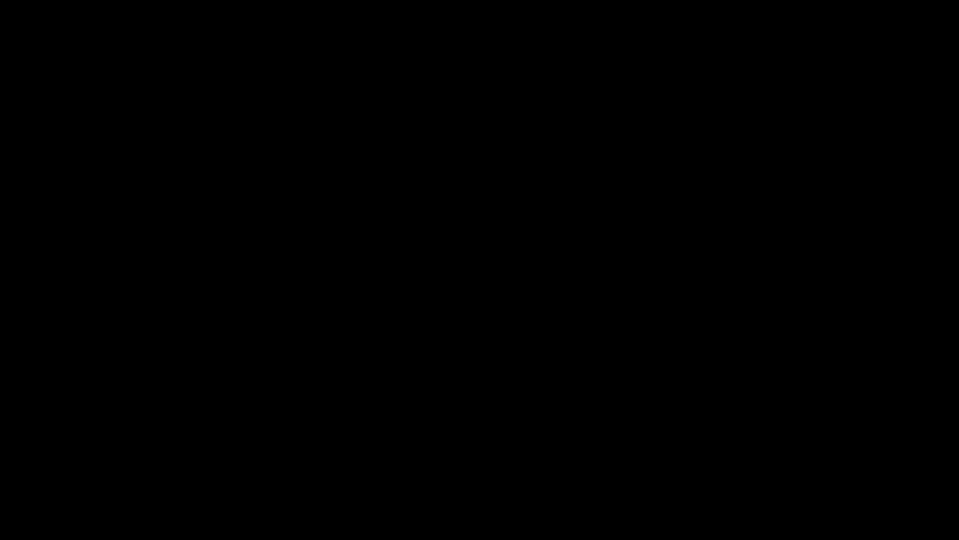